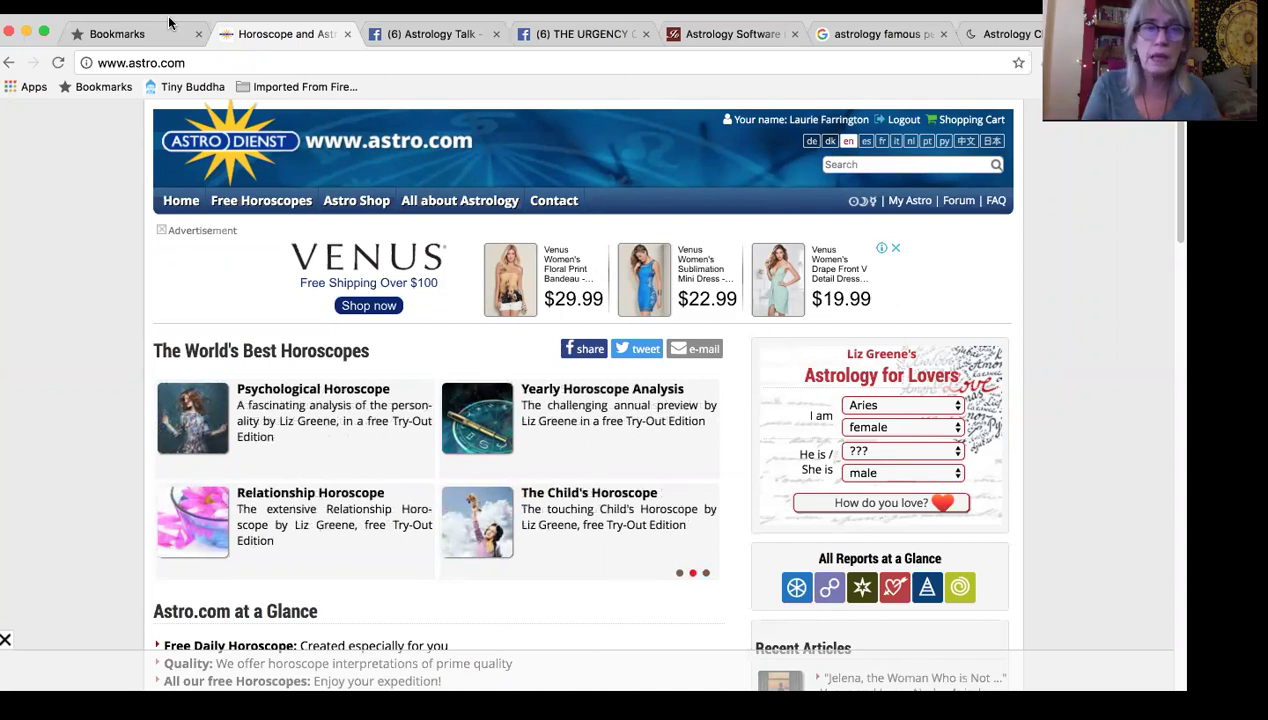
Open the free Chart drawing, Ascendant page and bring up the birth data entry form for a new person.
click(261, 208)
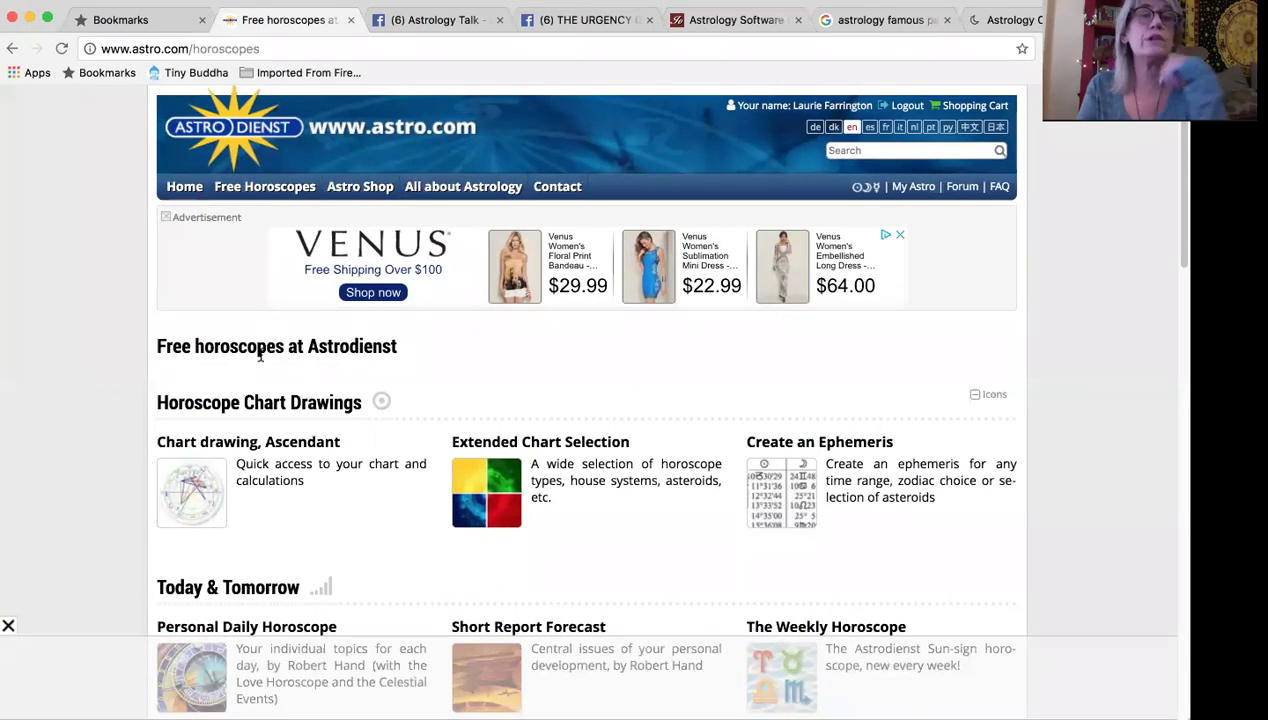
click(245, 472)
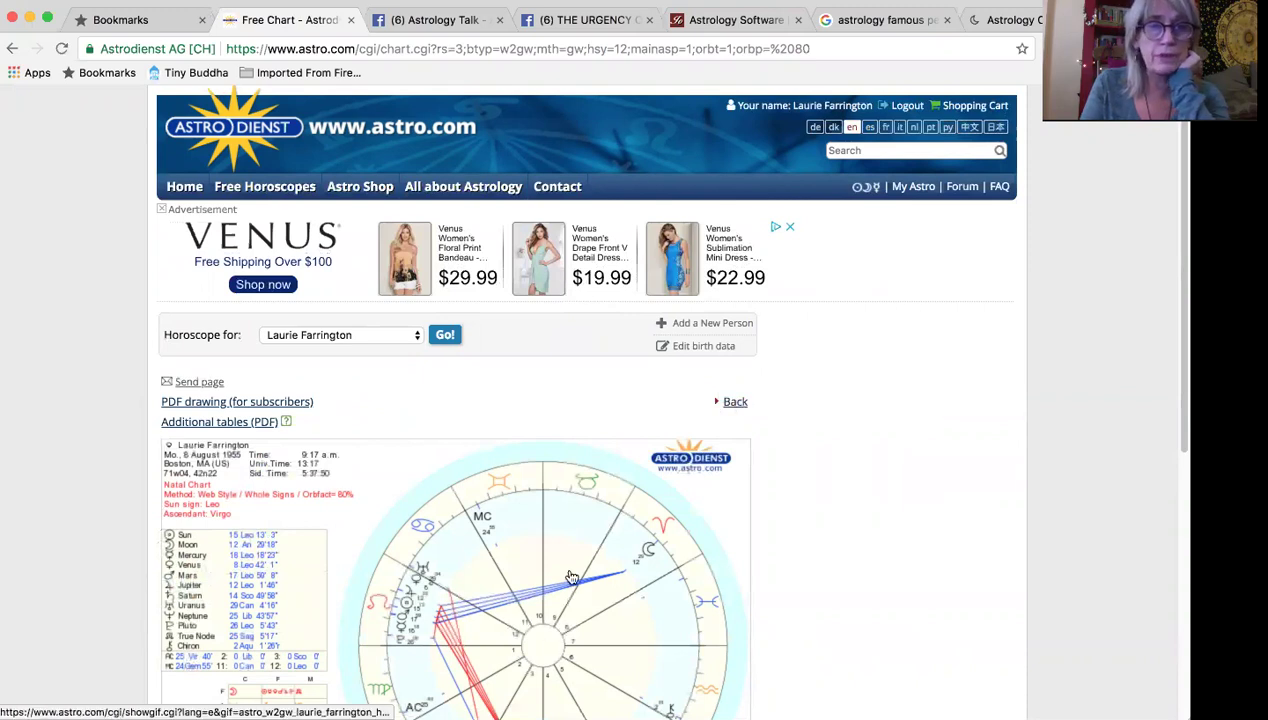
click(742, 330)
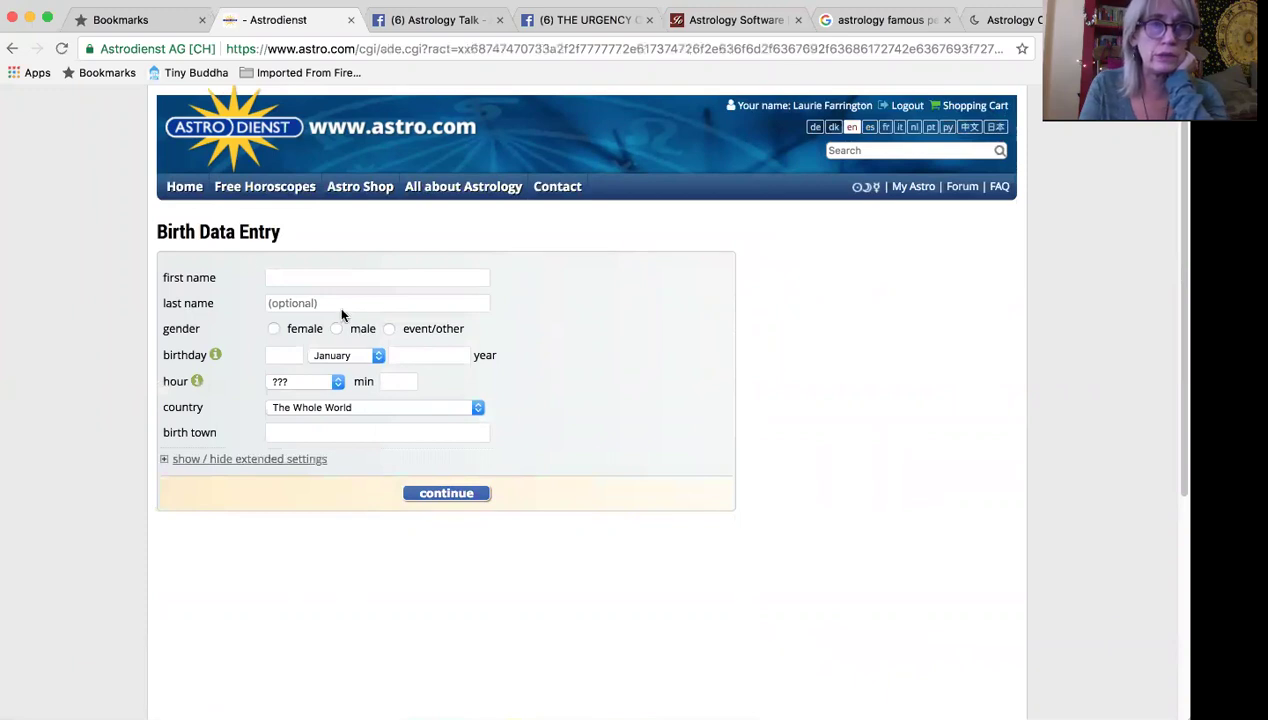
Return to the free horoscopes overview and open the Extended Chart Selection.
mouse_move(266, 193)
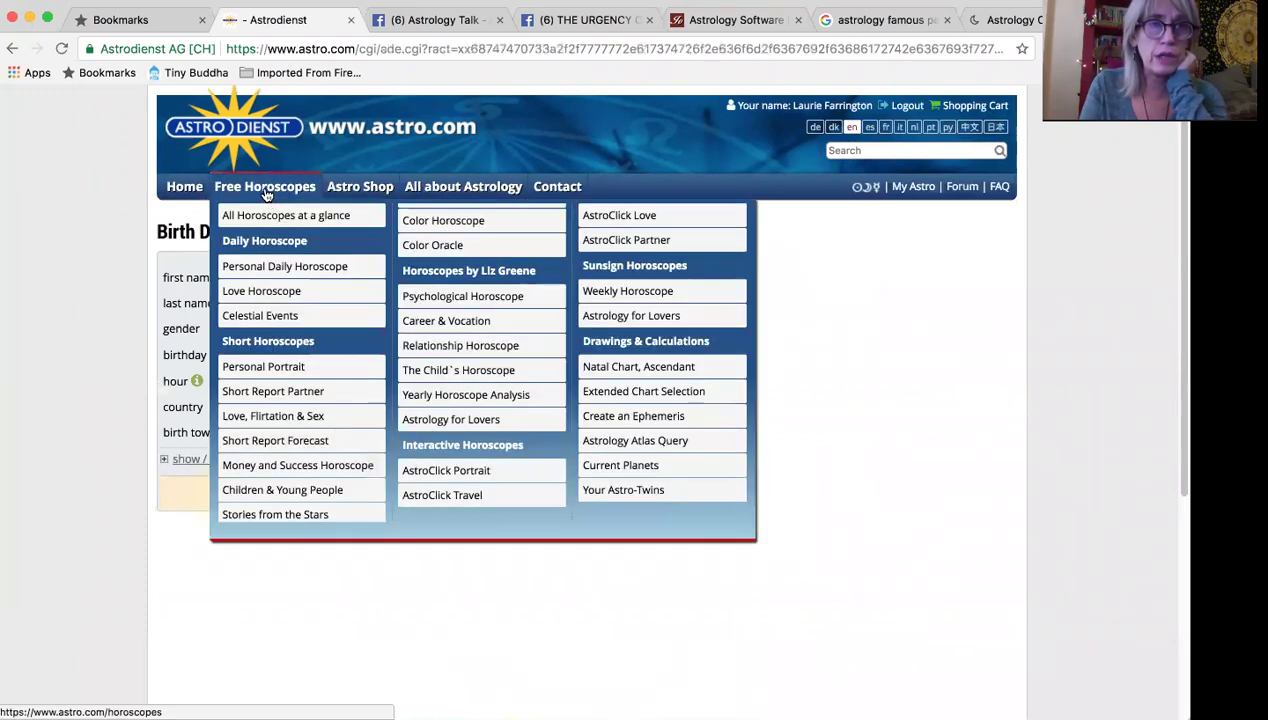
click(266, 193)
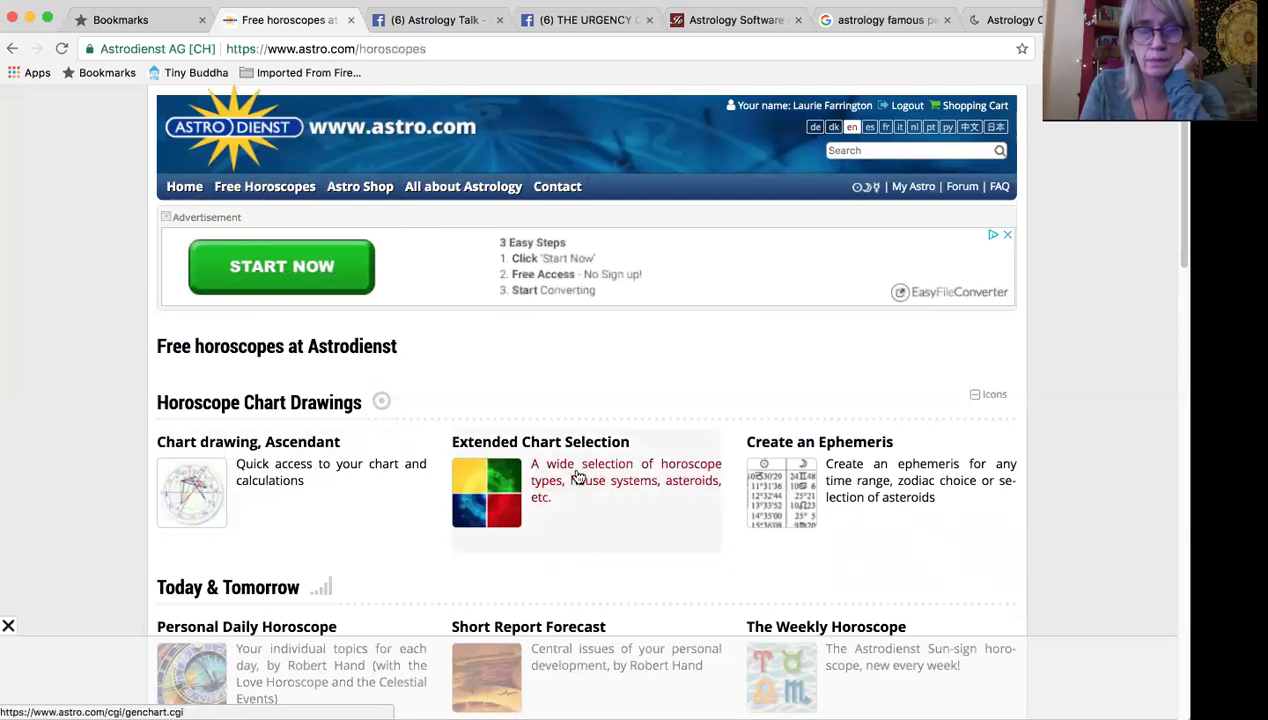
click(578, 477)
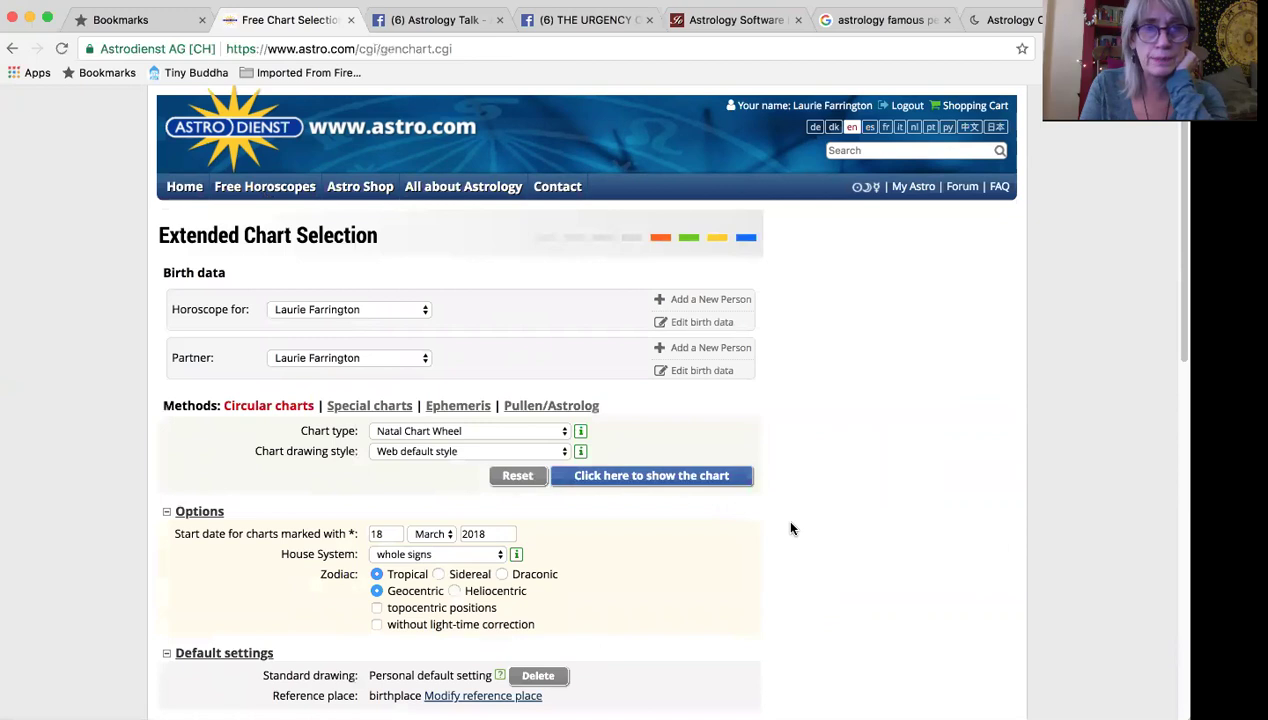
Try the default house system in the chart options, then set the house system to whole signs.
scroll(790, 528, down, 3)
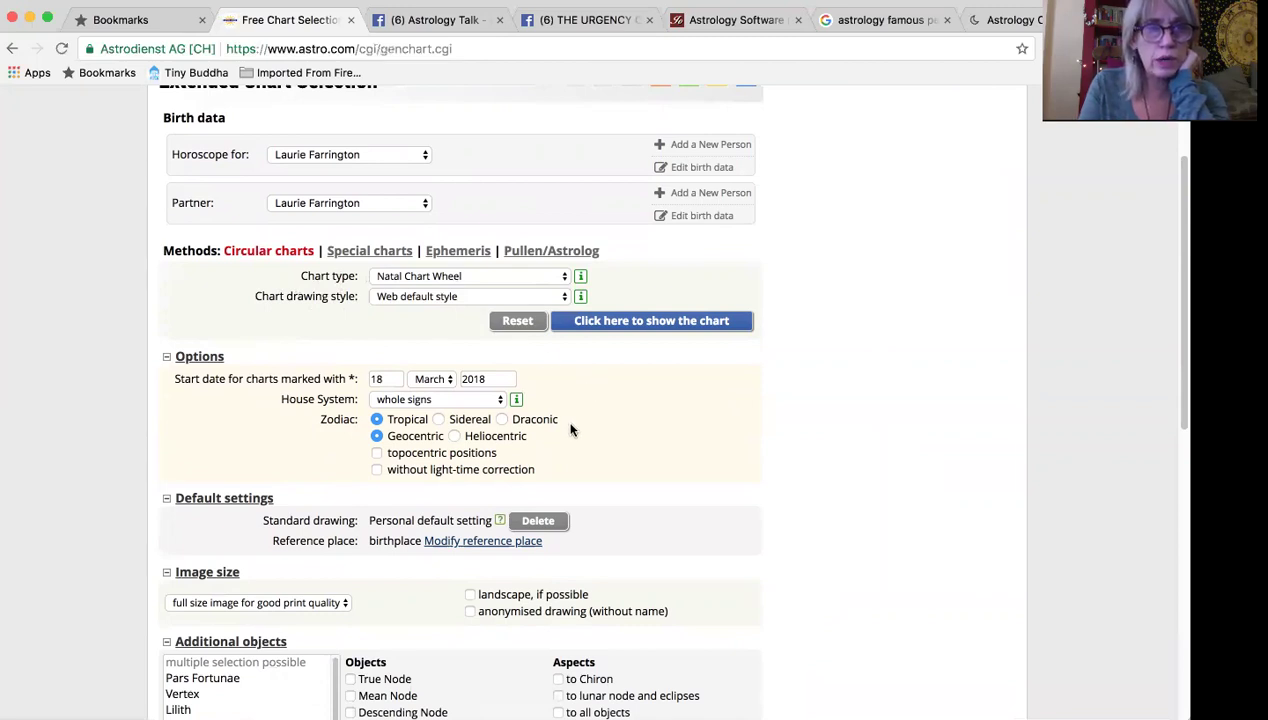
scroll(637, 432, down, 3)
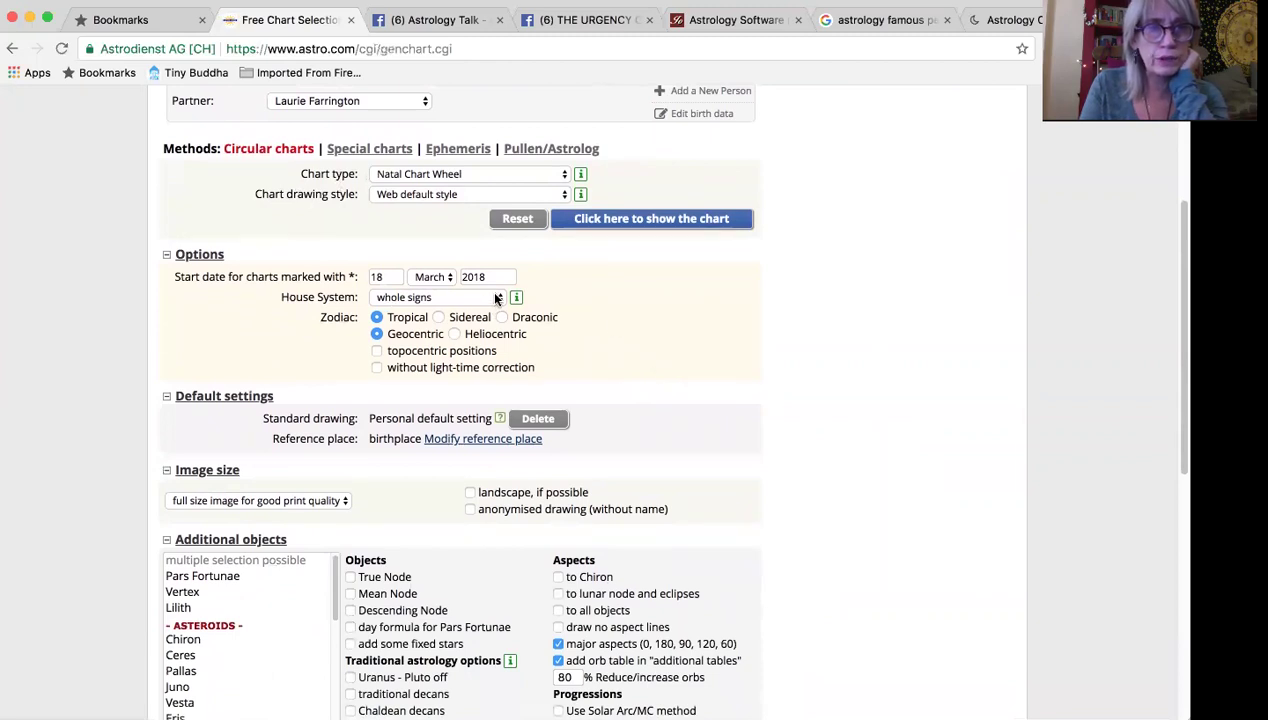
click(493, 298)
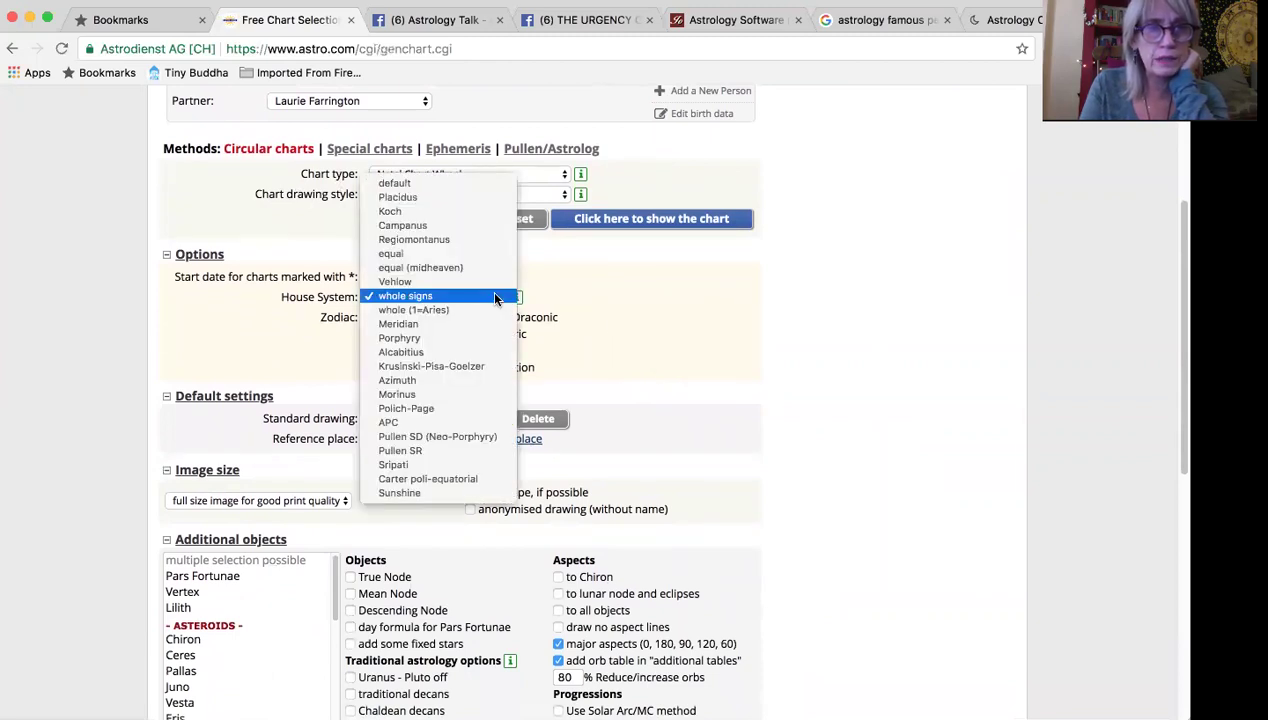
click(462, 184)
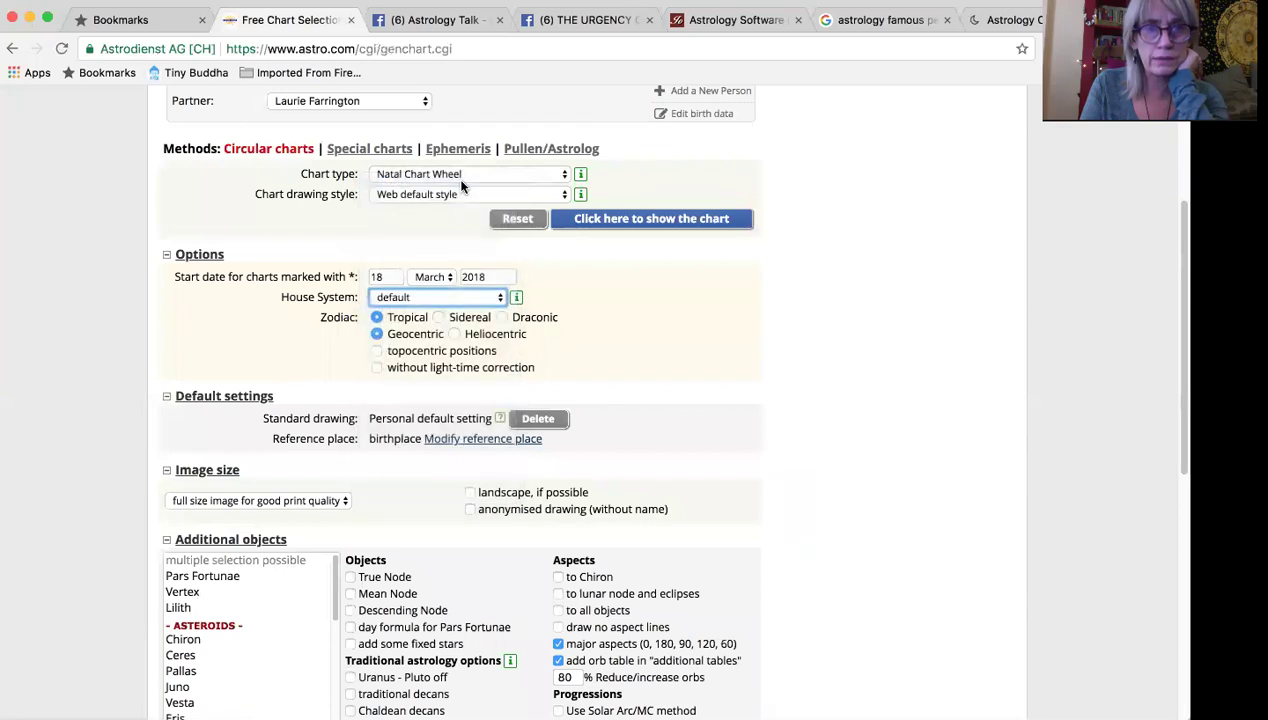
click(502, 298)
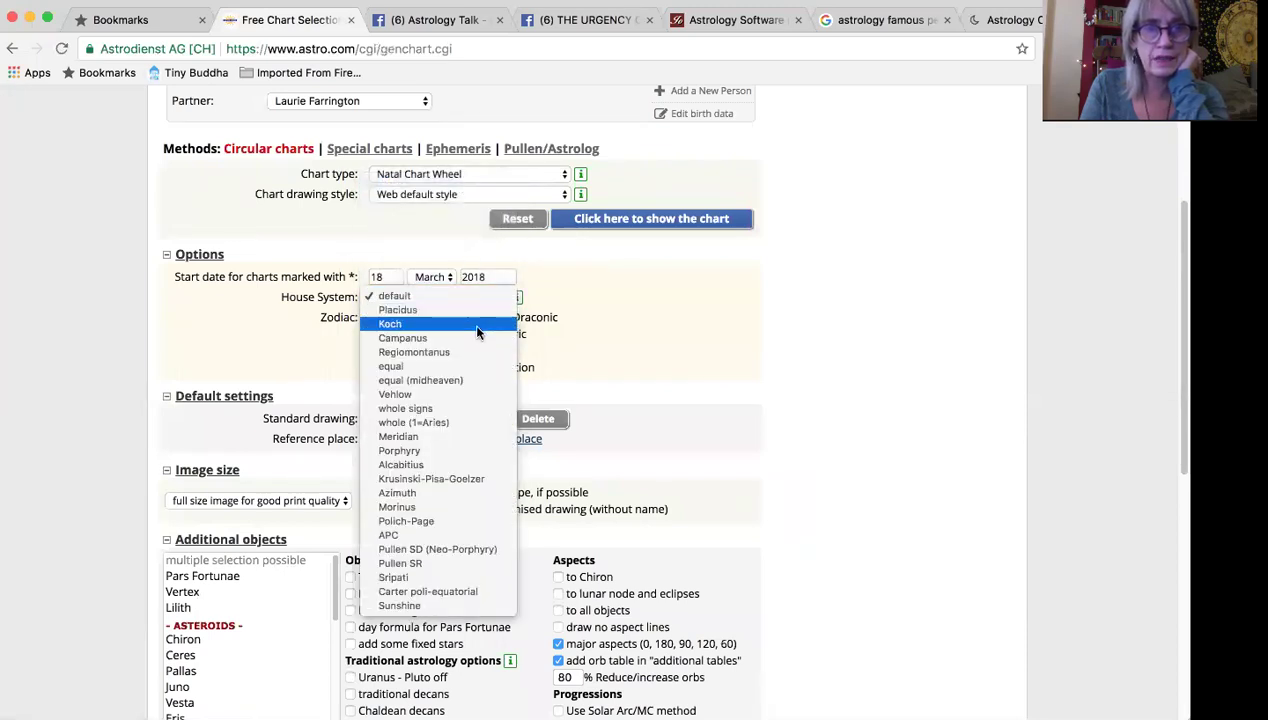
click(478, 406)
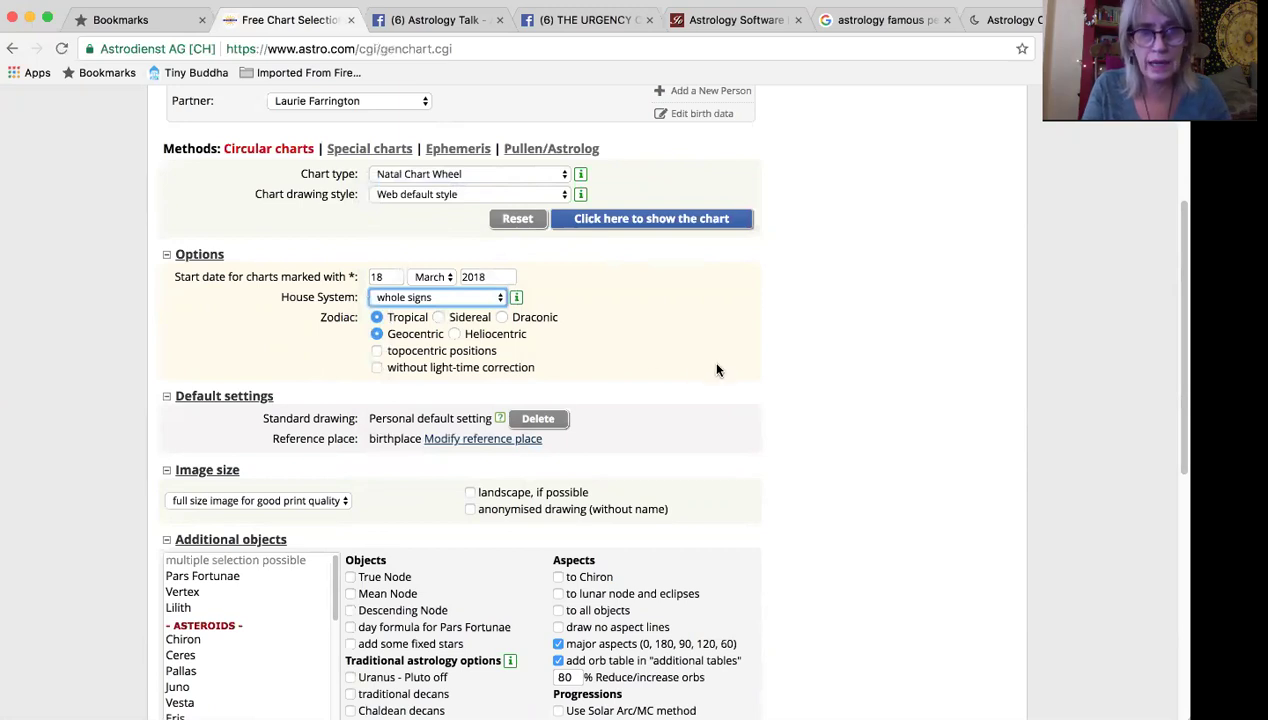
Include the Mean Node among the chart's additional objects and generate the natal chart.
scroll(716, 370, down, 2)
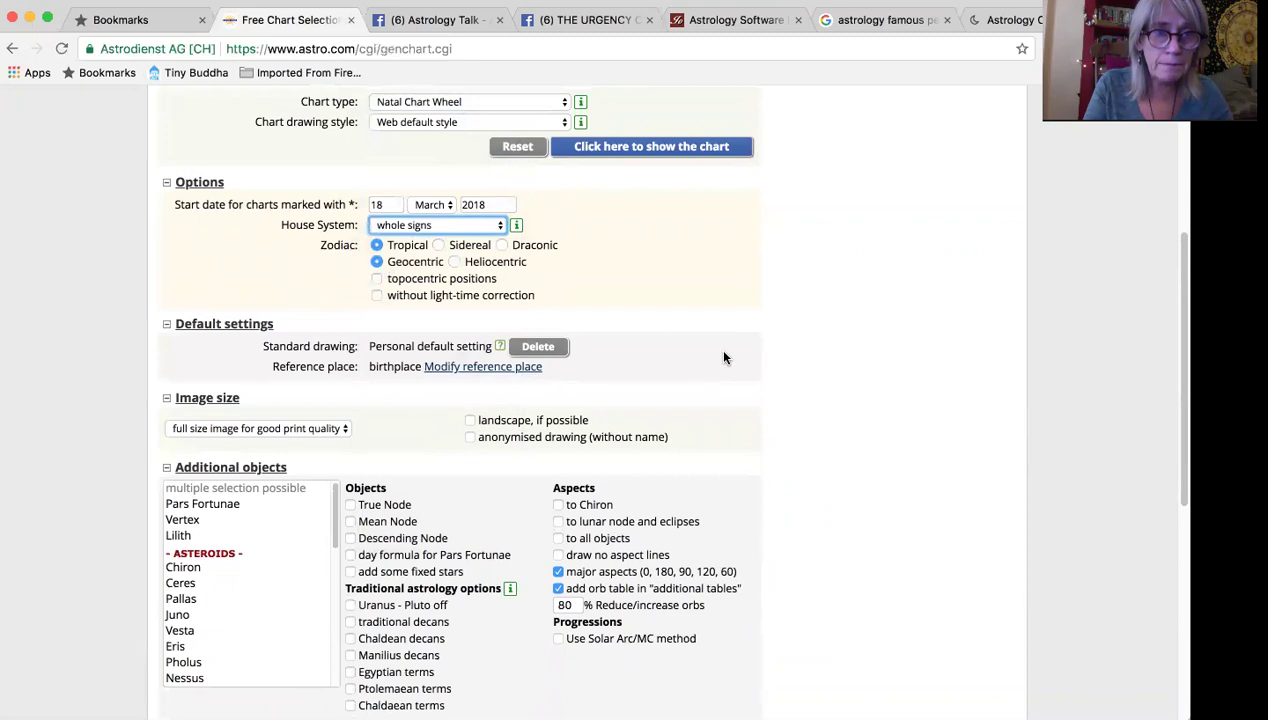
scroll(725, 357, down, 2)
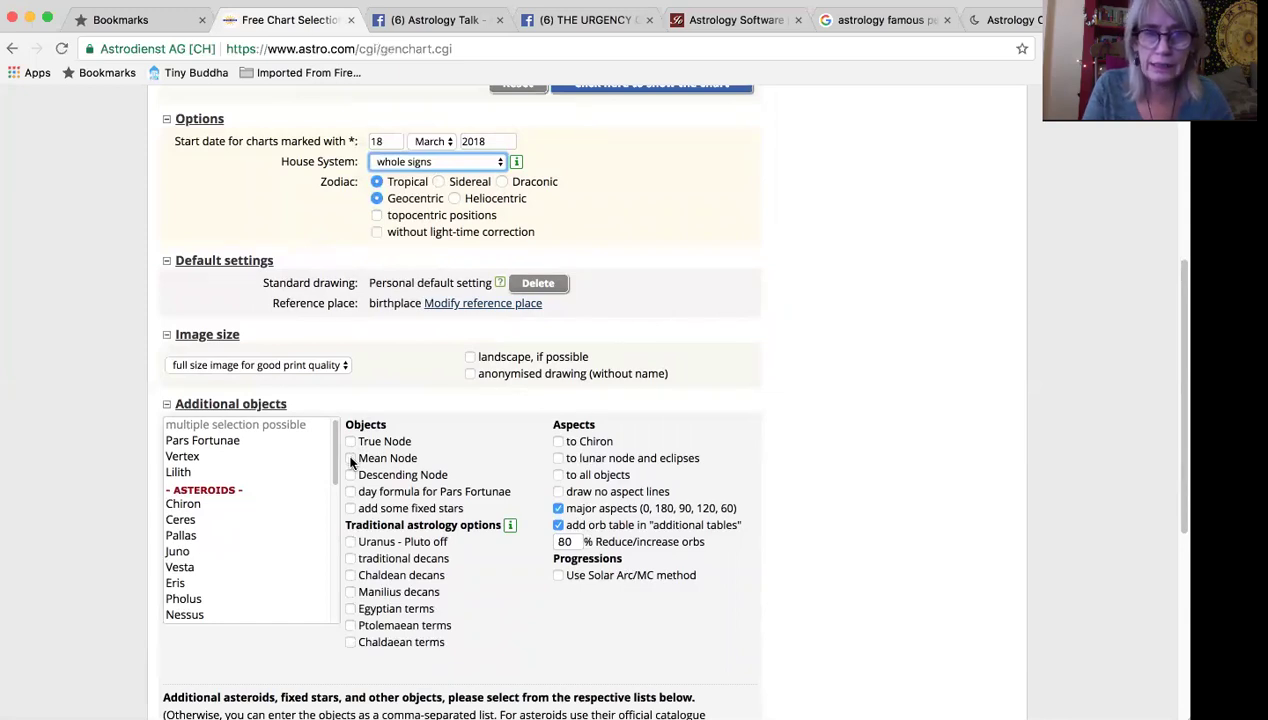
click(350, 458)
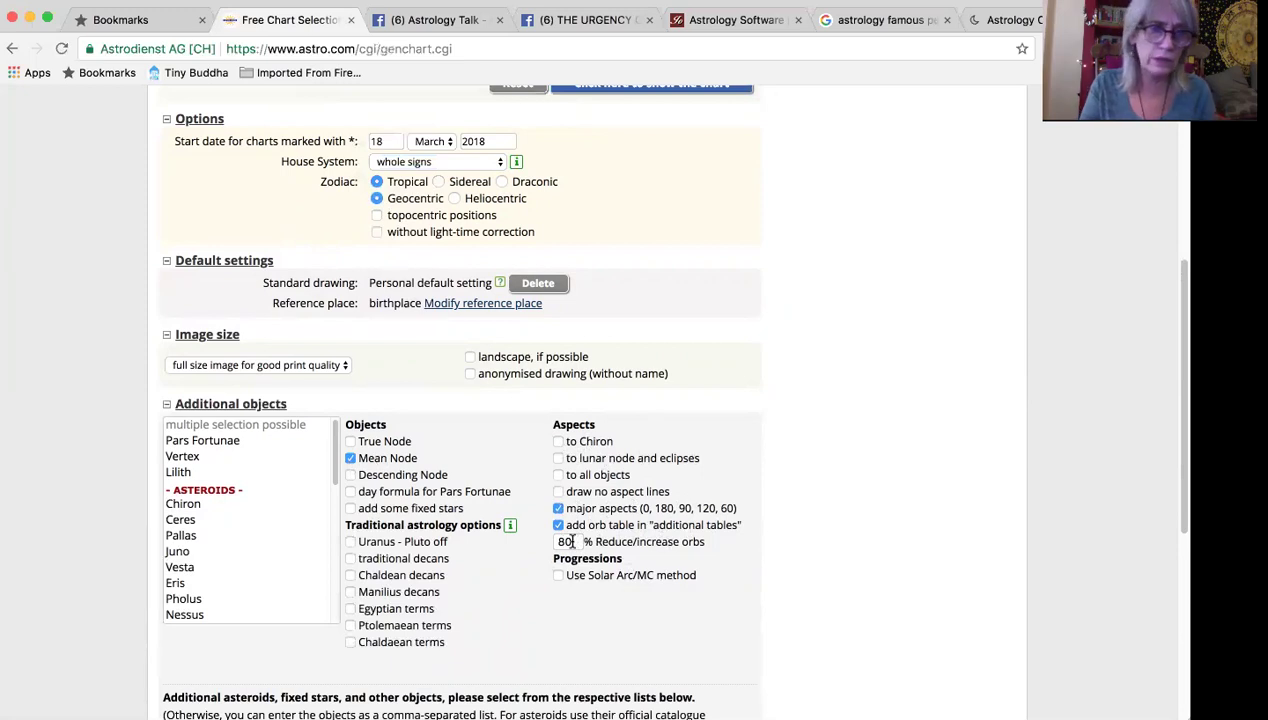
scroll(570, 541, down, 2)
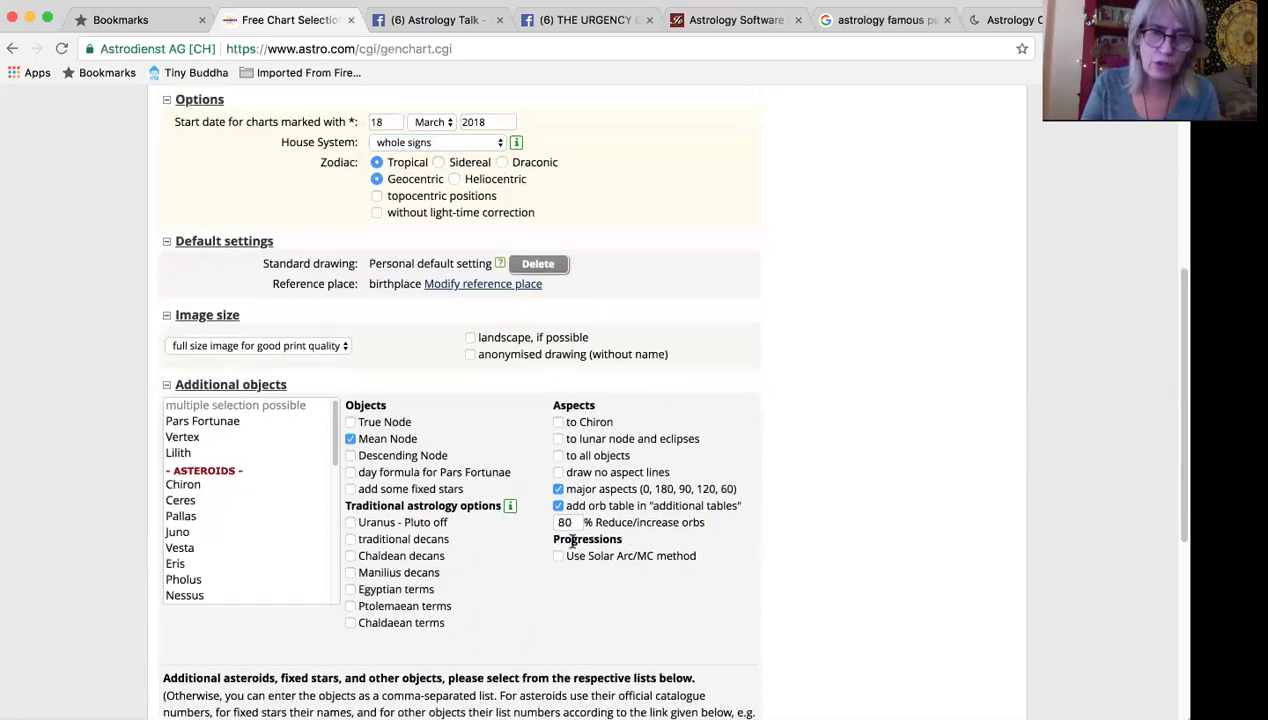
scroll(801, 536, down, 2)
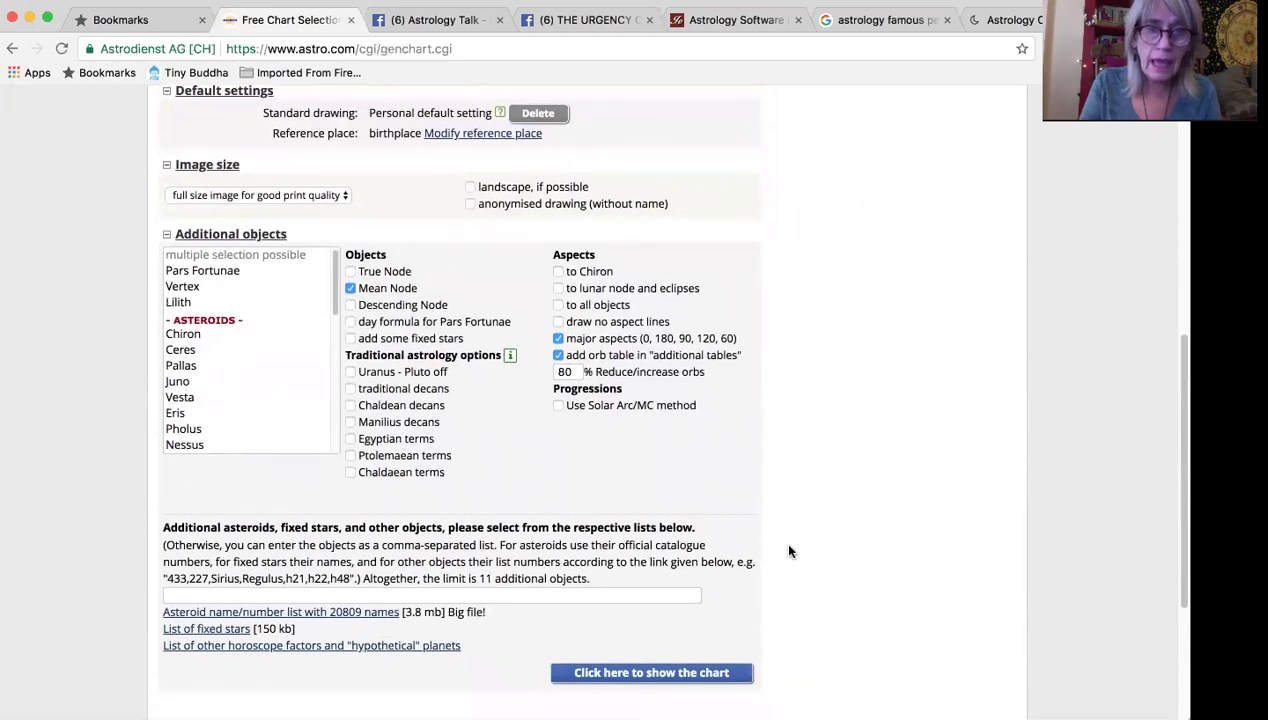
click(676, 674)
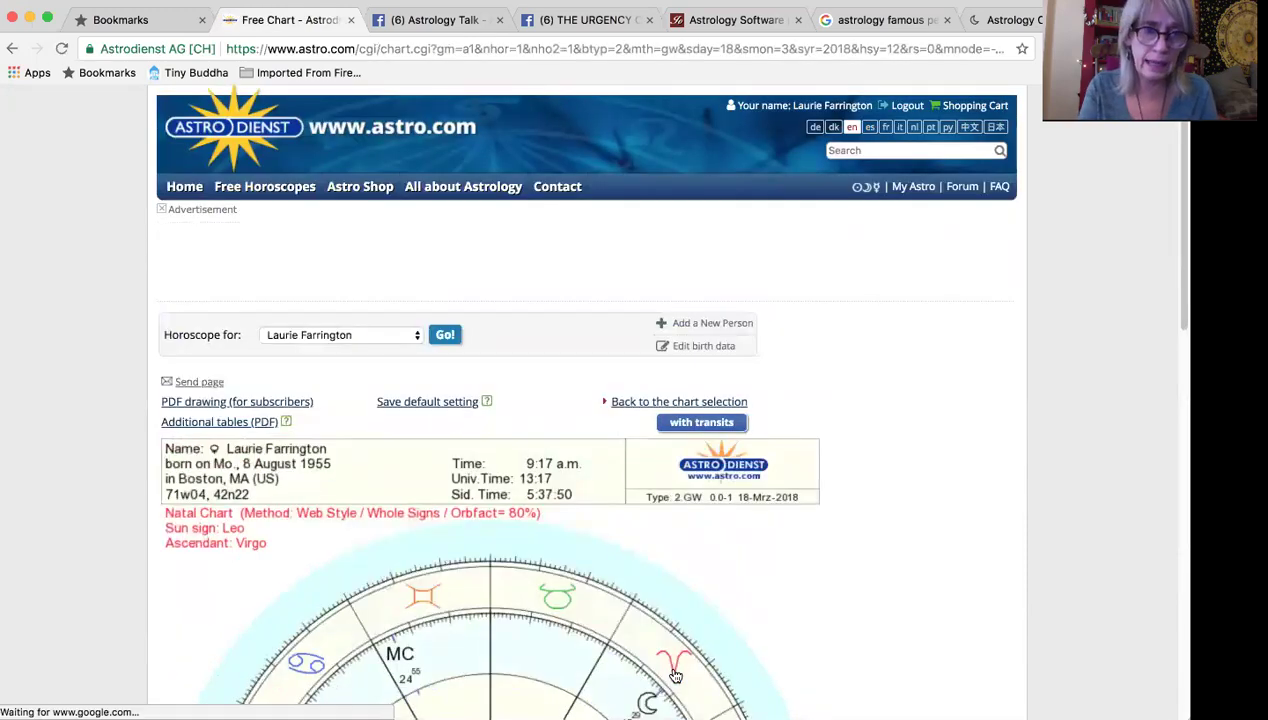
Look over the natal chart wheel, save its method as the personal default setting and dismiss the confirmation.
scroll(676, 676, down, 5)
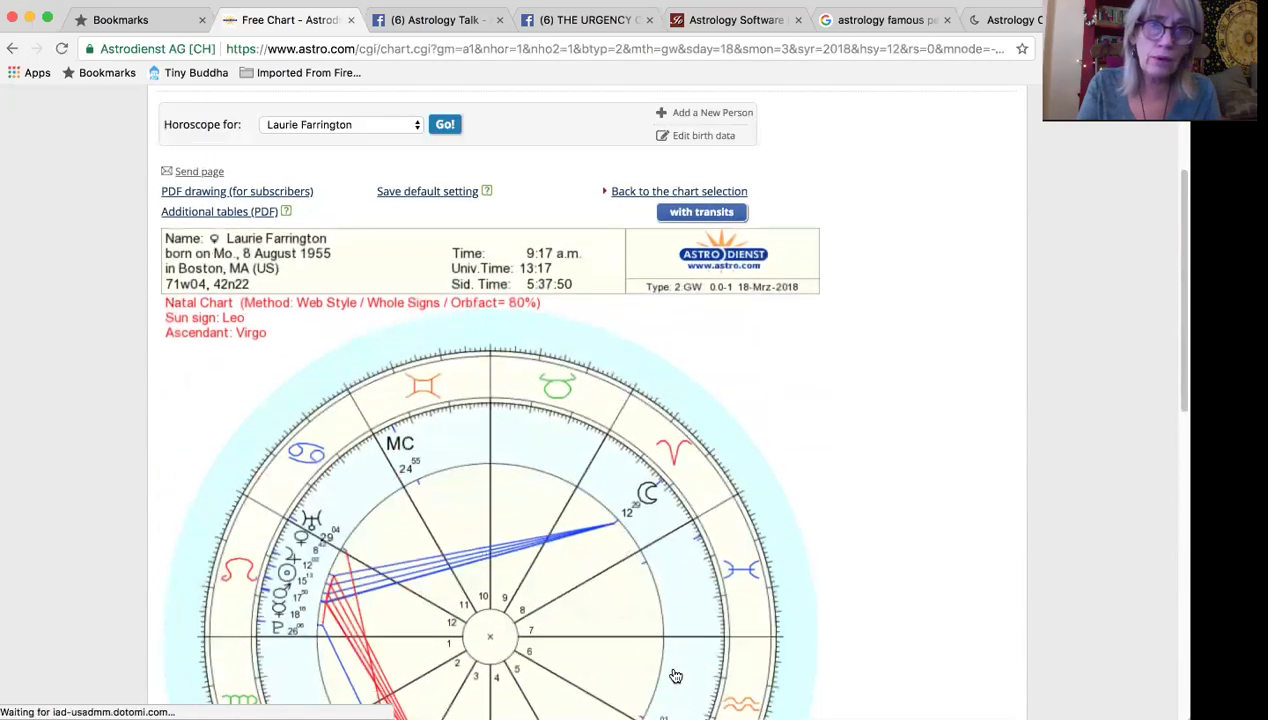
scroll(676, 676, down, 5)
scroll(676, 676, up, 6)
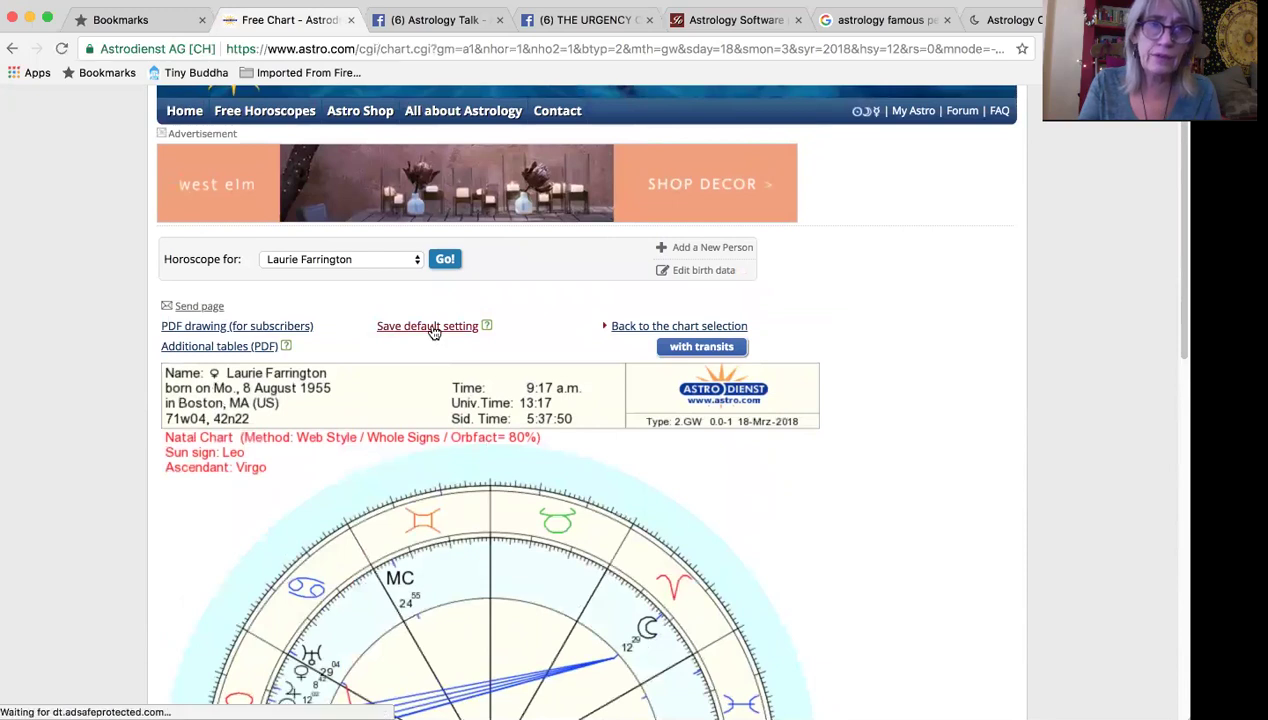
click(433, 330)
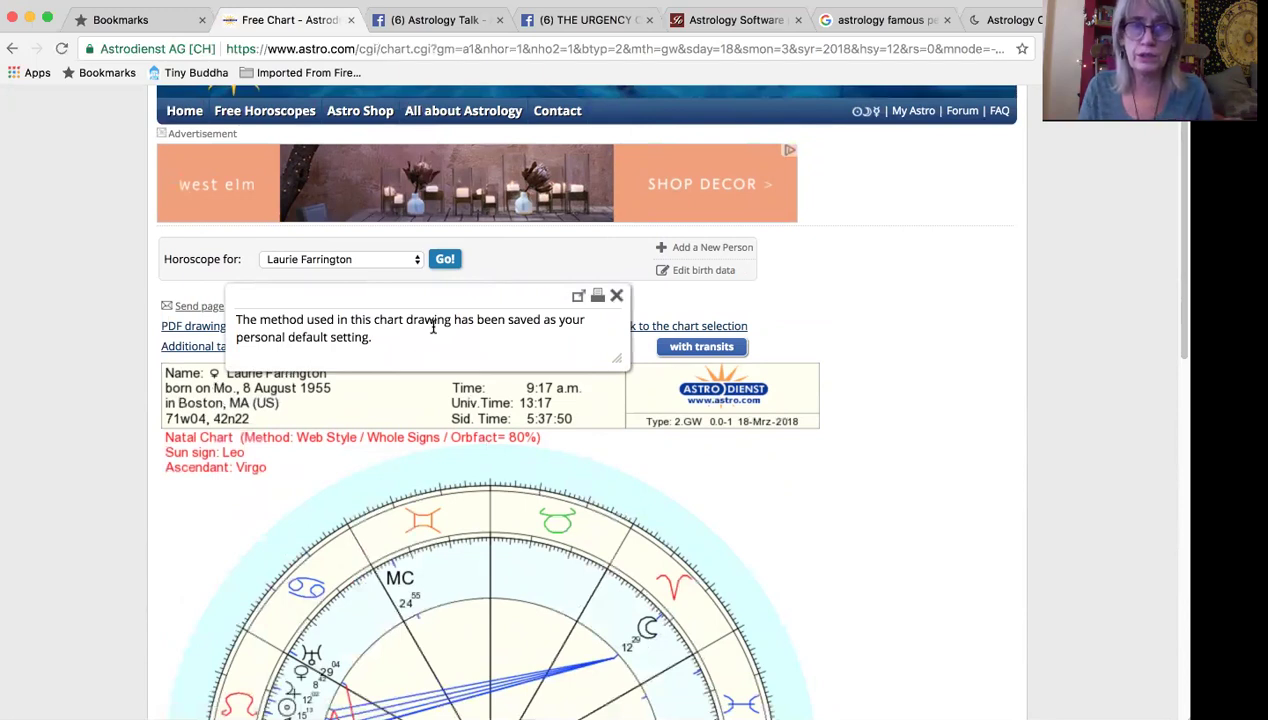
click(617, 296)
Open the chart's additional tables PDF and examine the planet positions, aspect grid and orbs for aspects.
scroll(875, 383, down, 3)
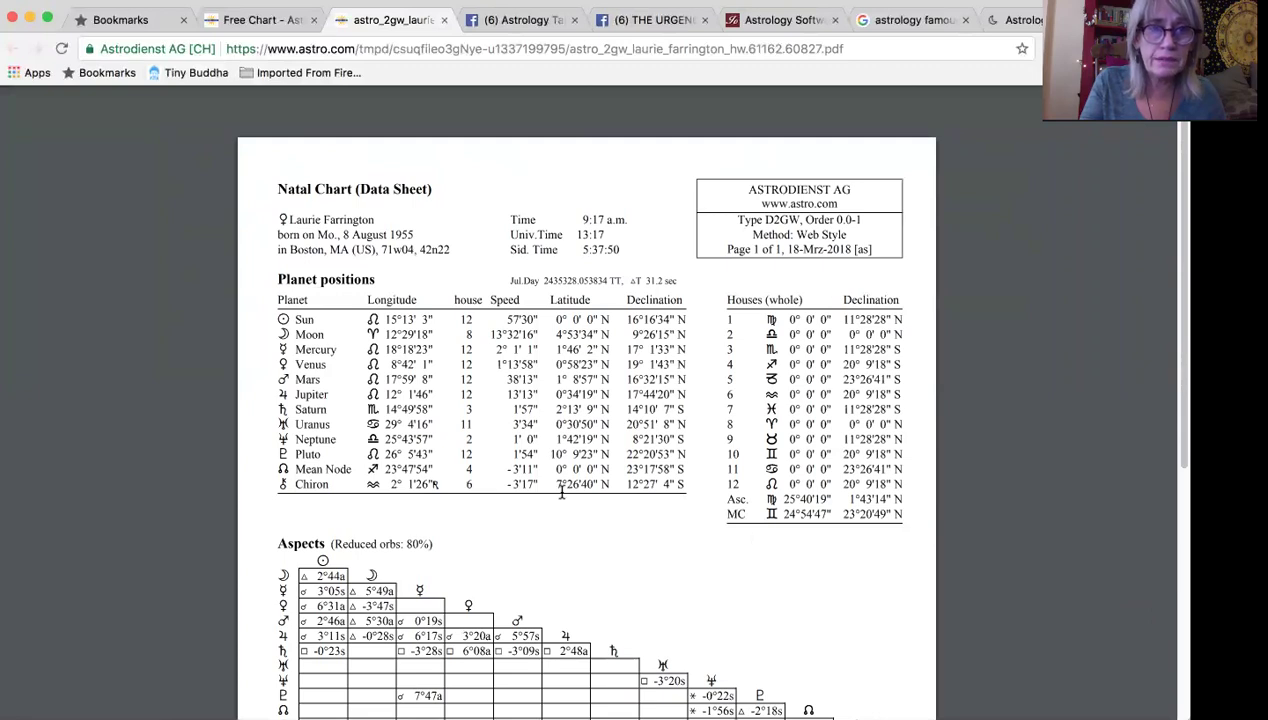
scroll(612, 622, down, 3)
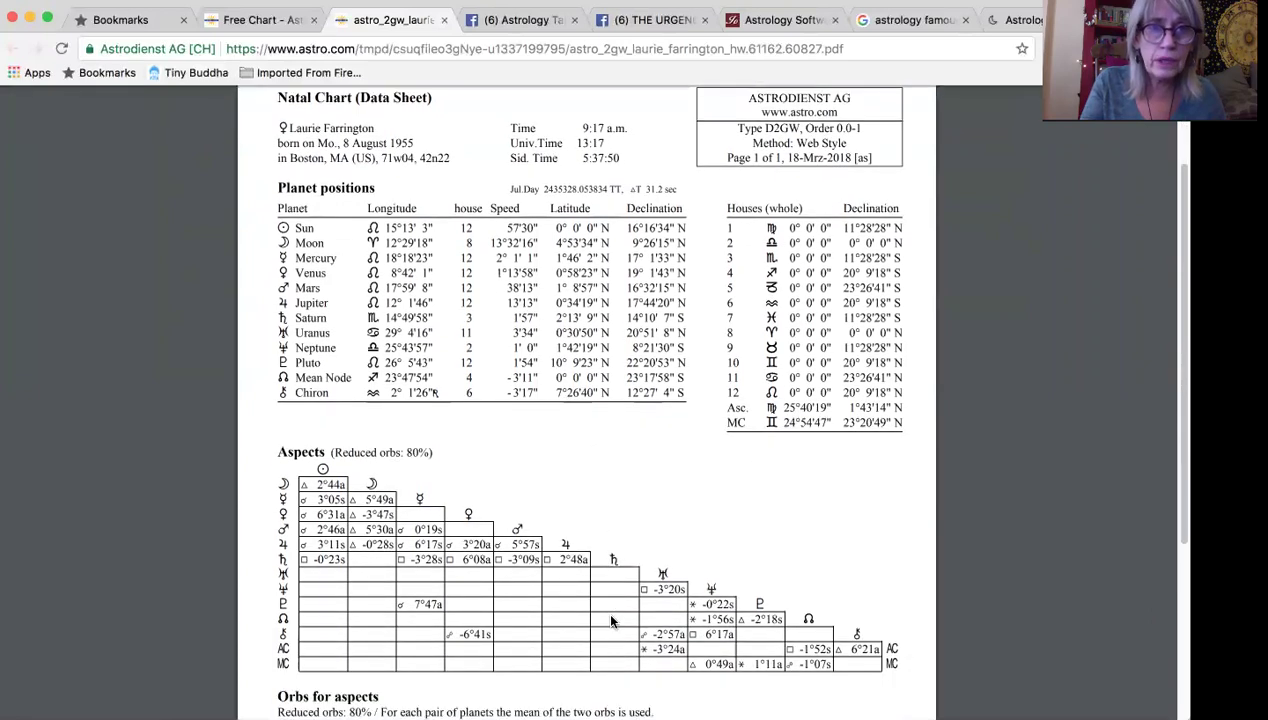
scroll(612, 622, down, 5)
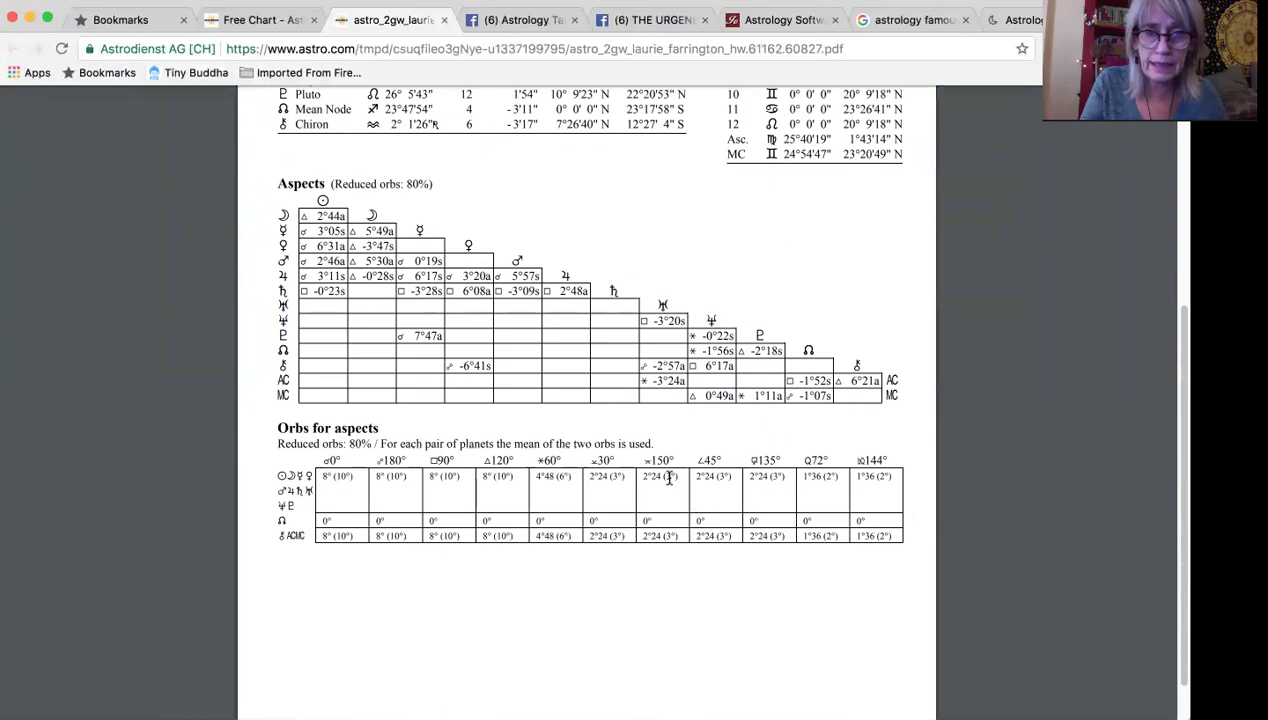
scroll(748, 647, up, 2)
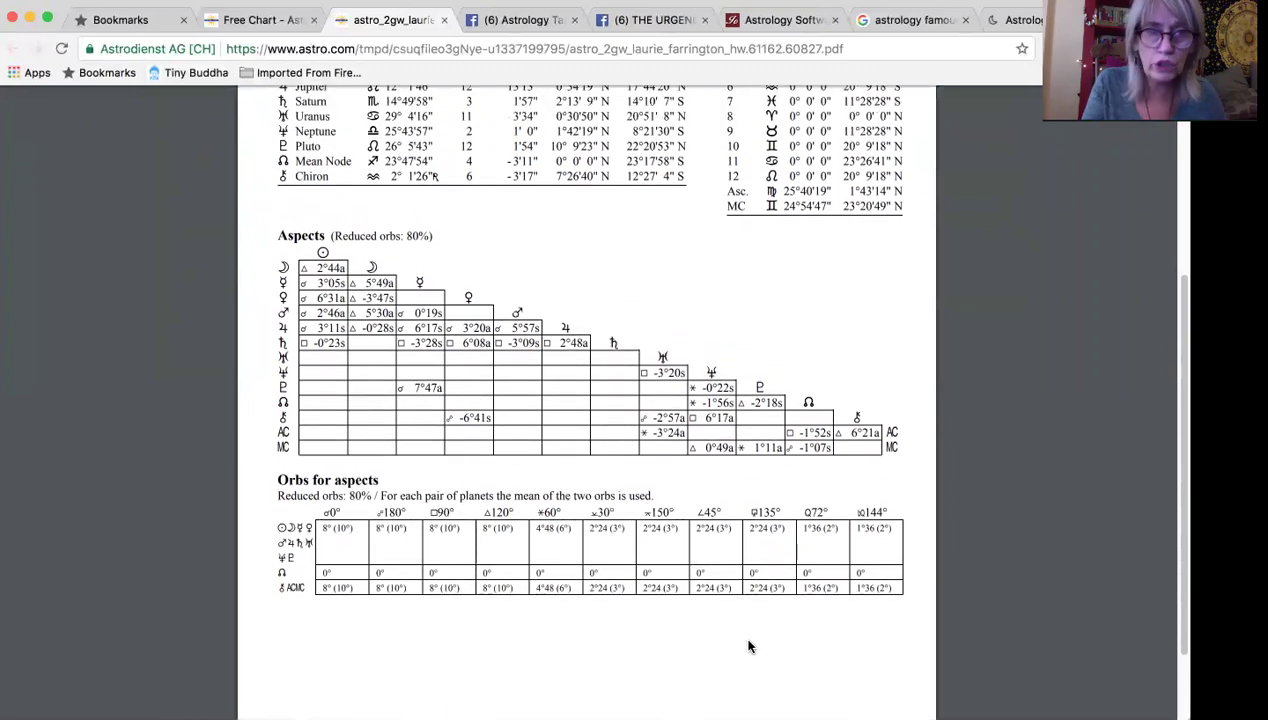
scroll(748, 647, up, 5)
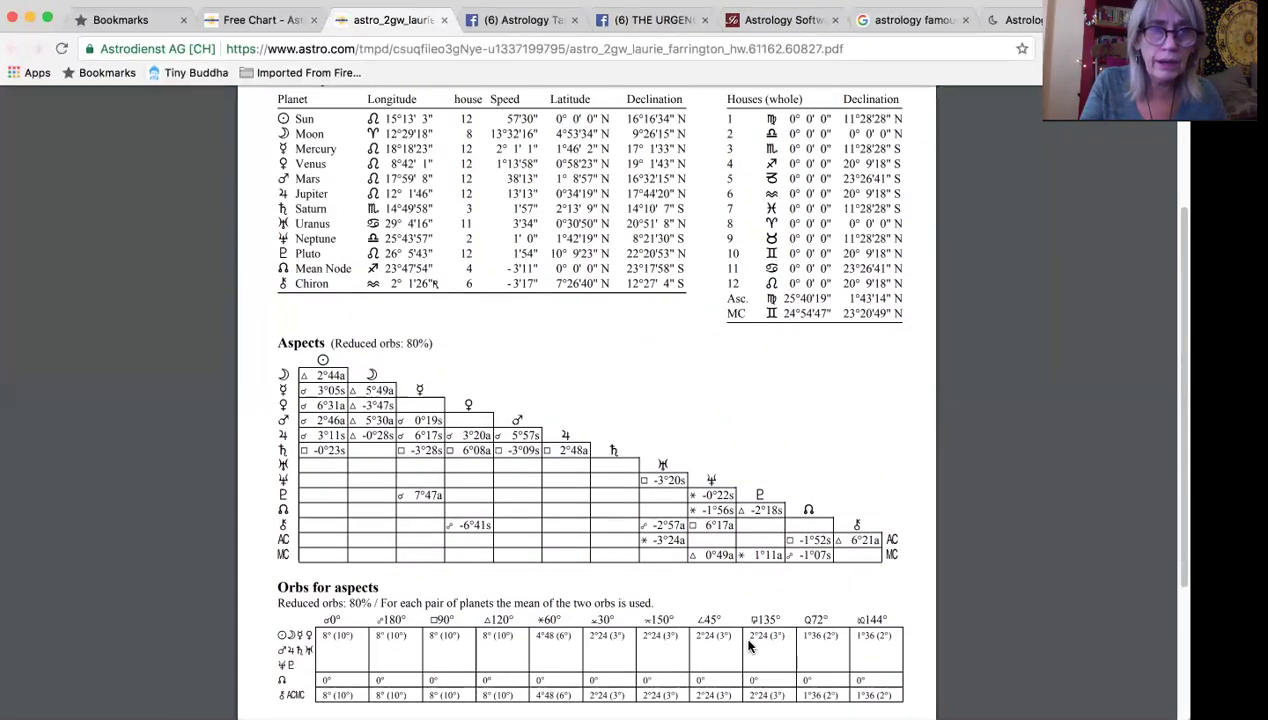
scroll(748, 647, up, 3)
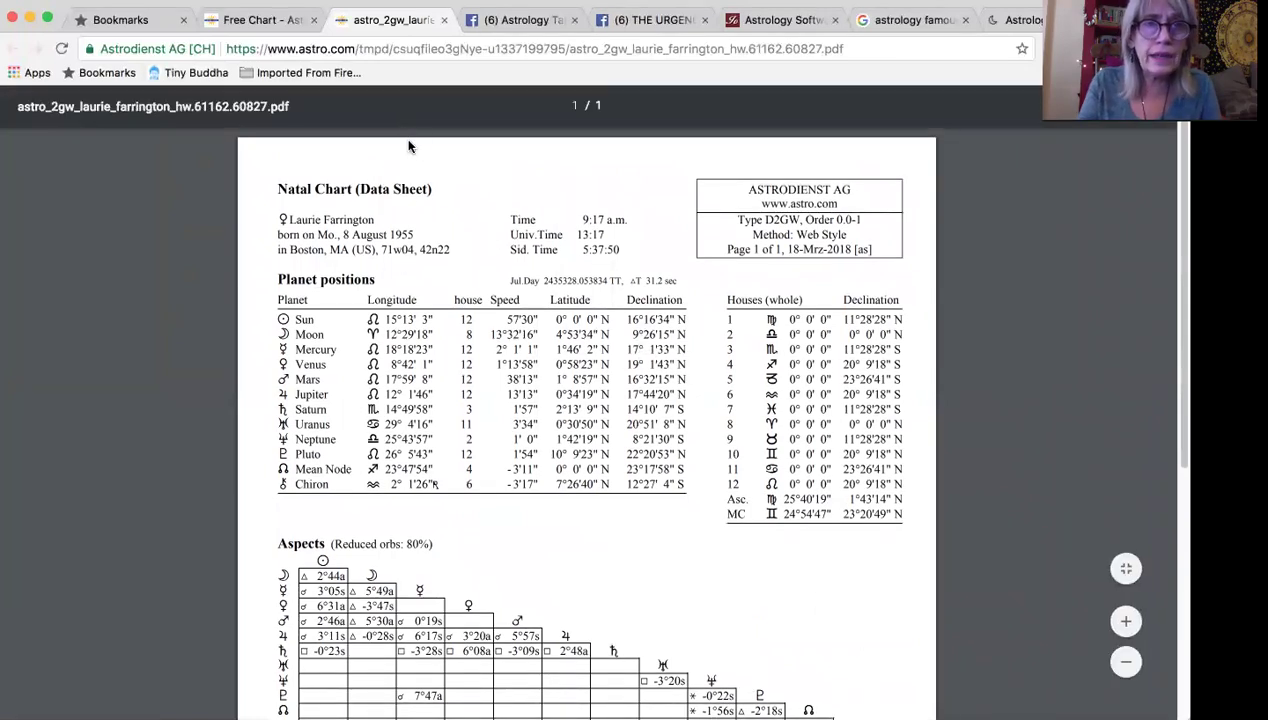
Go back to the natal chart page and open the free horoscopes overview from there.
click(265, 20)
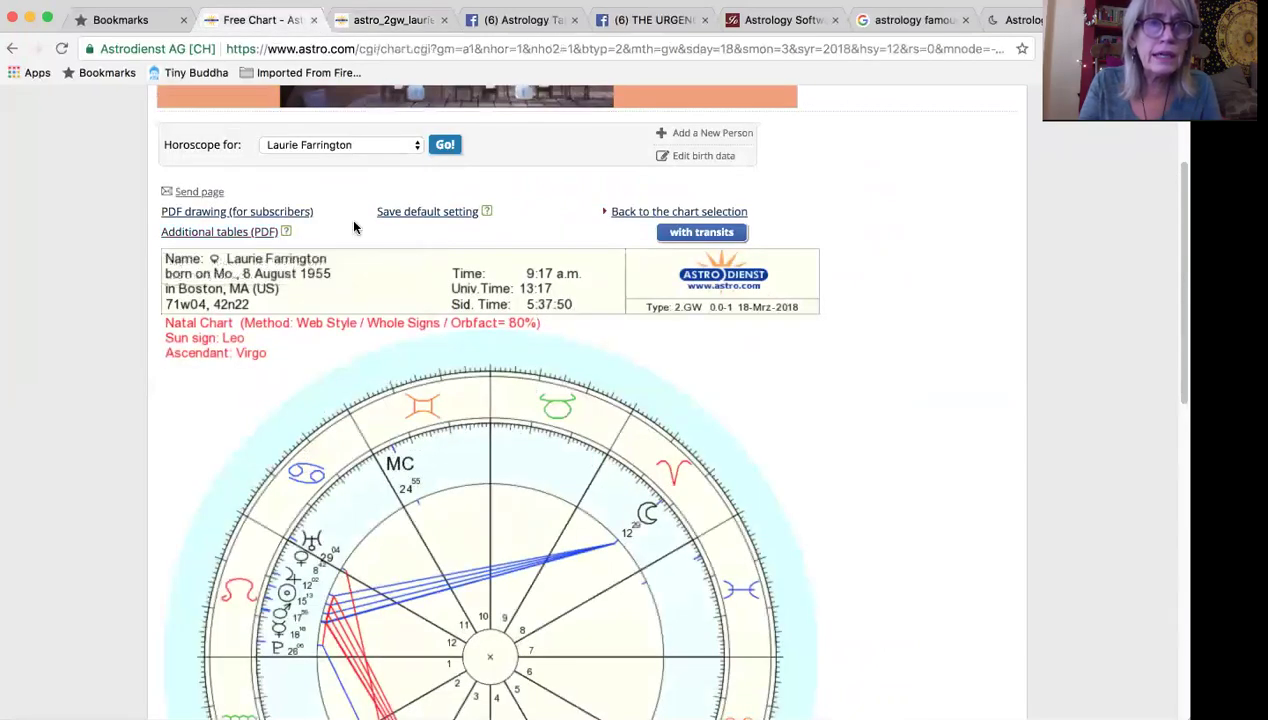
scroll(353, 227, up, 4)
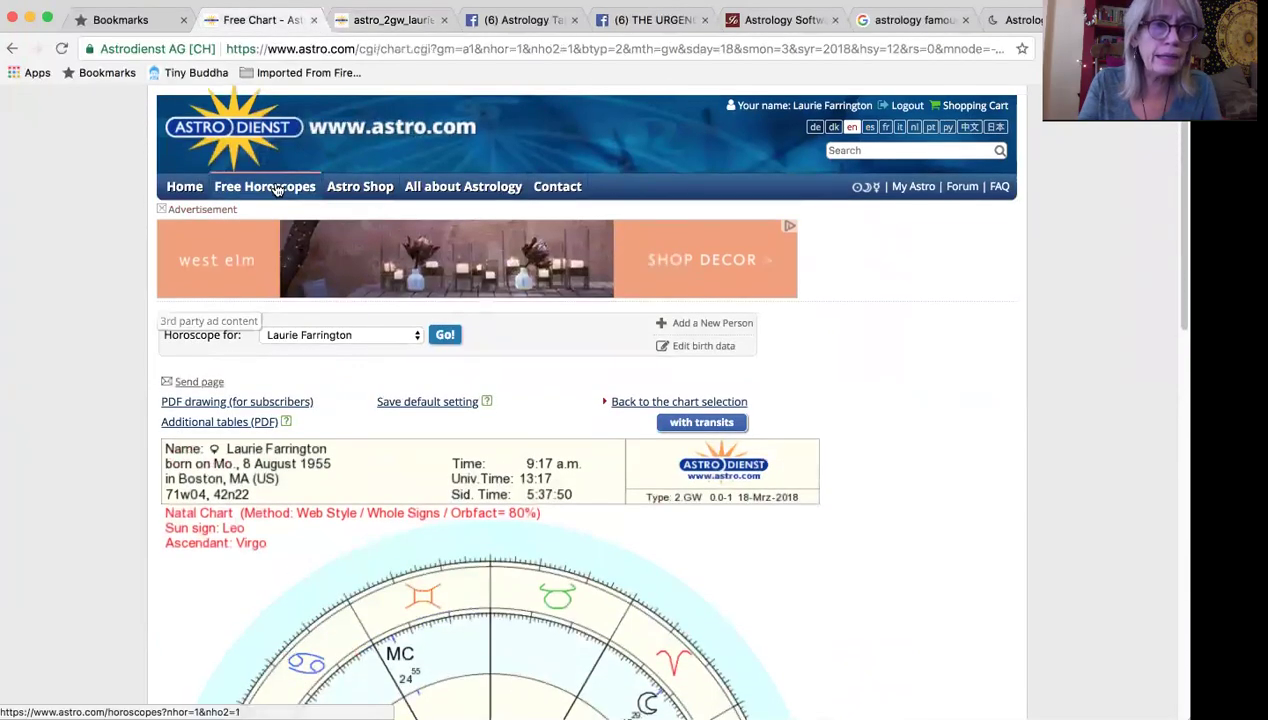
click(277, 190)
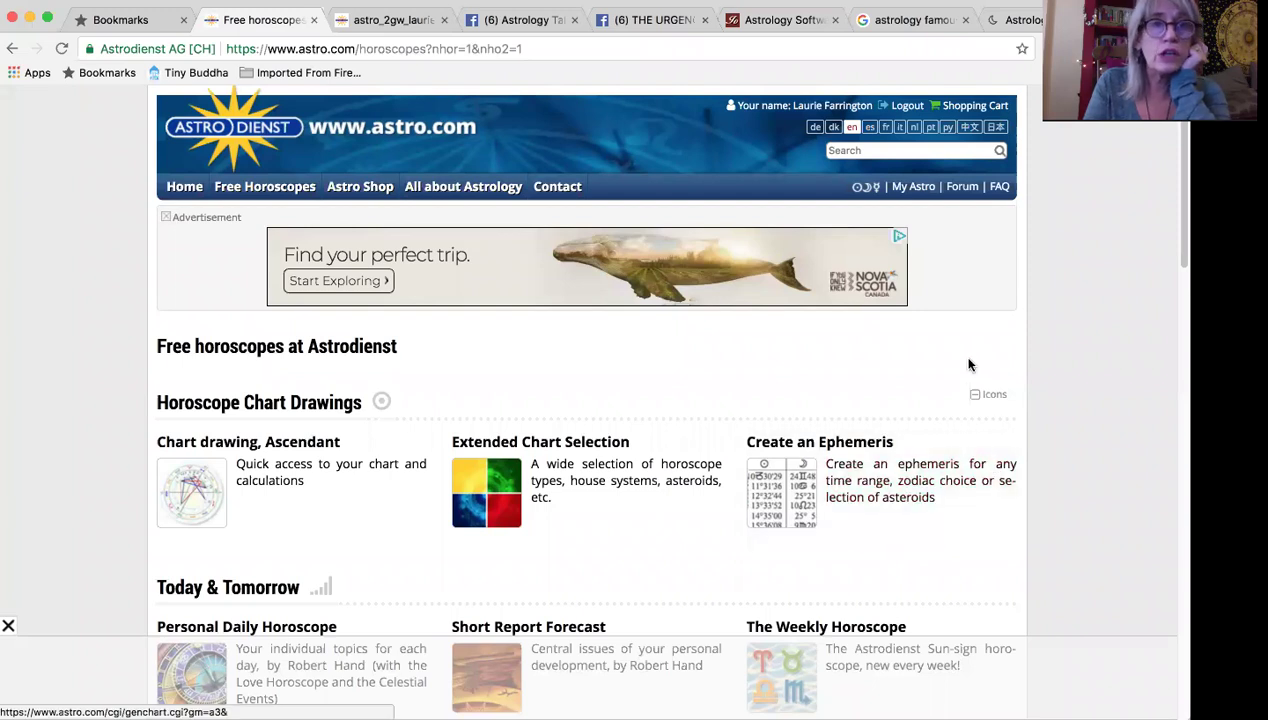
Open Create an Ephemeris and look through its options and the list of ephemerides for other objects.
scroll(968, 365, down, 2)
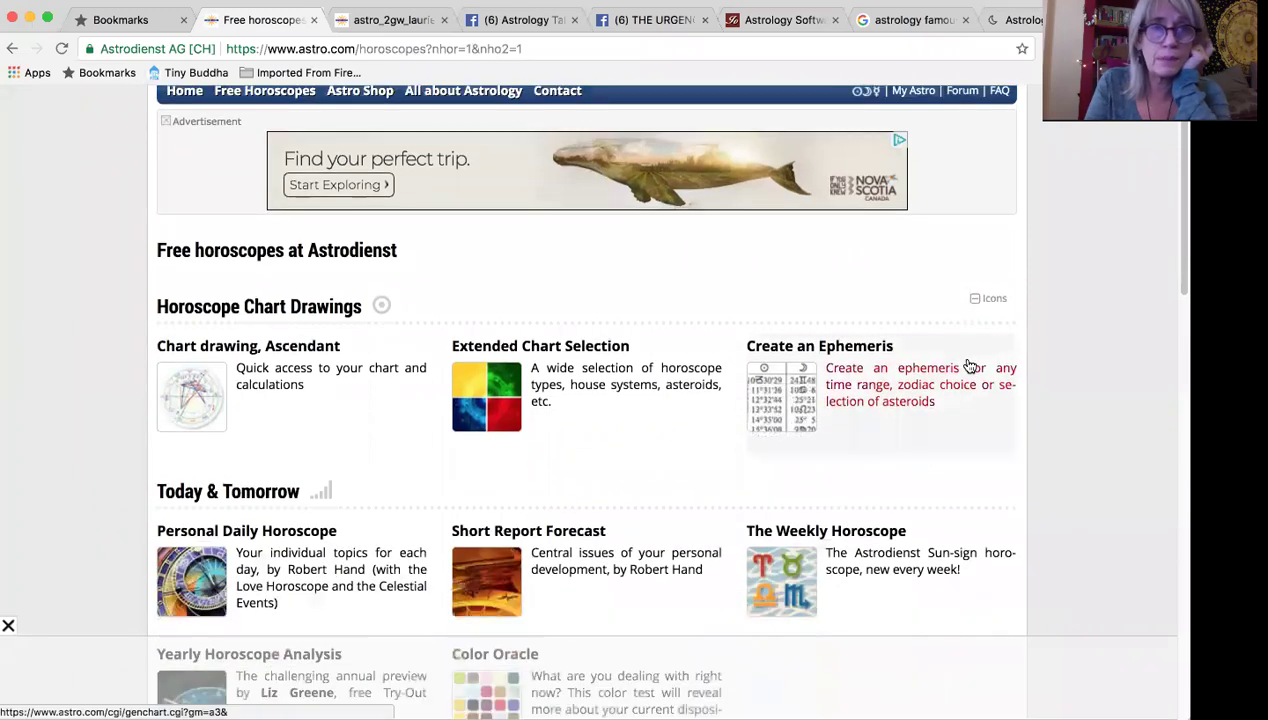
click(913, 382)
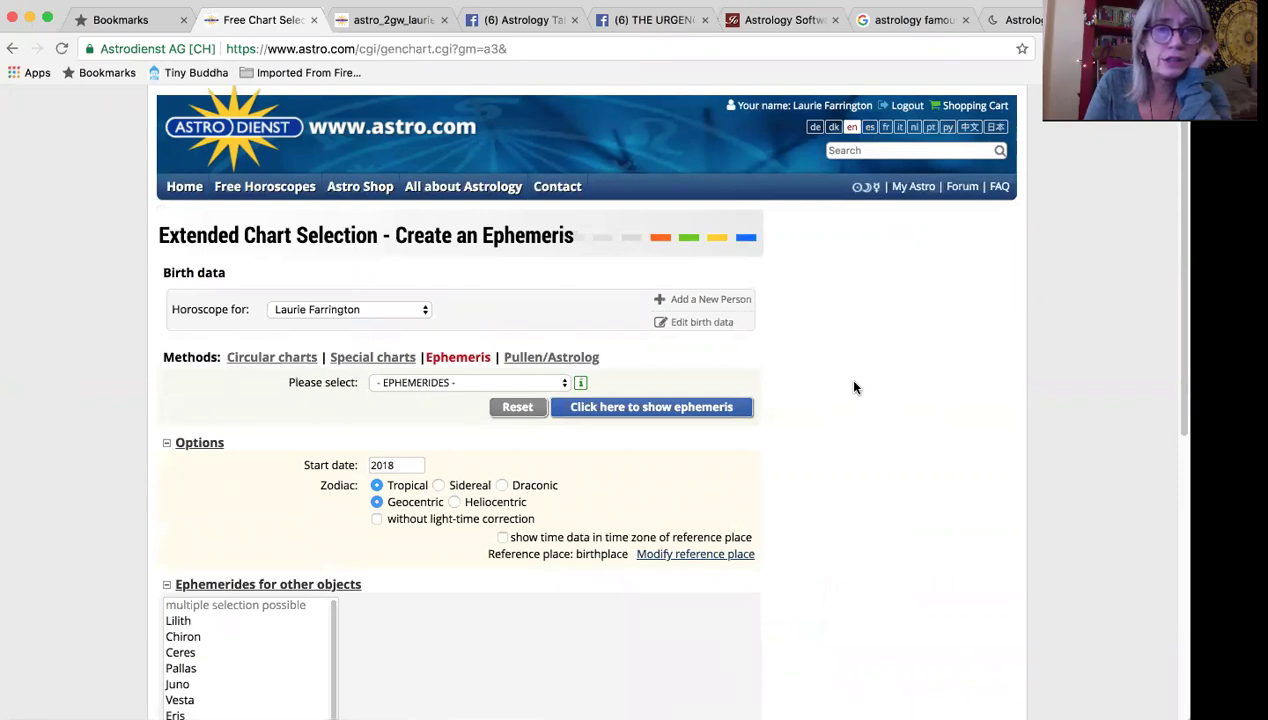
scroll(855, 388, down, 5)
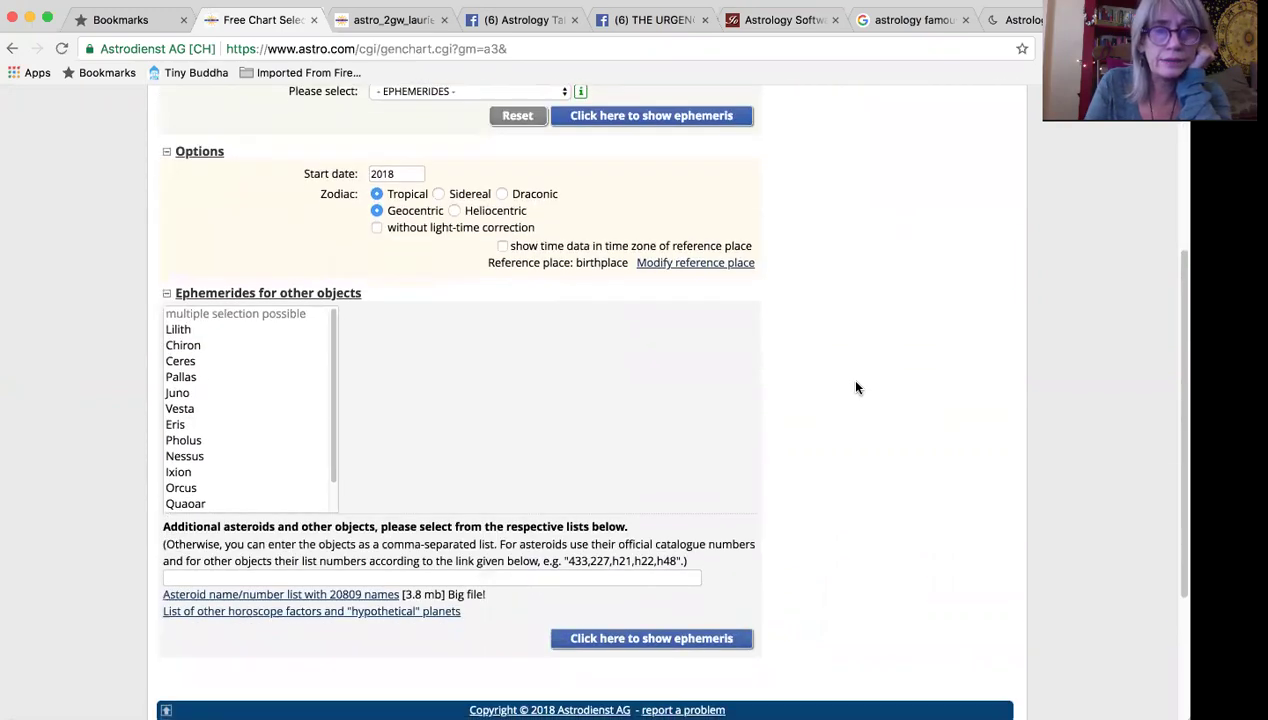
scroll(855, 388, down, 2)
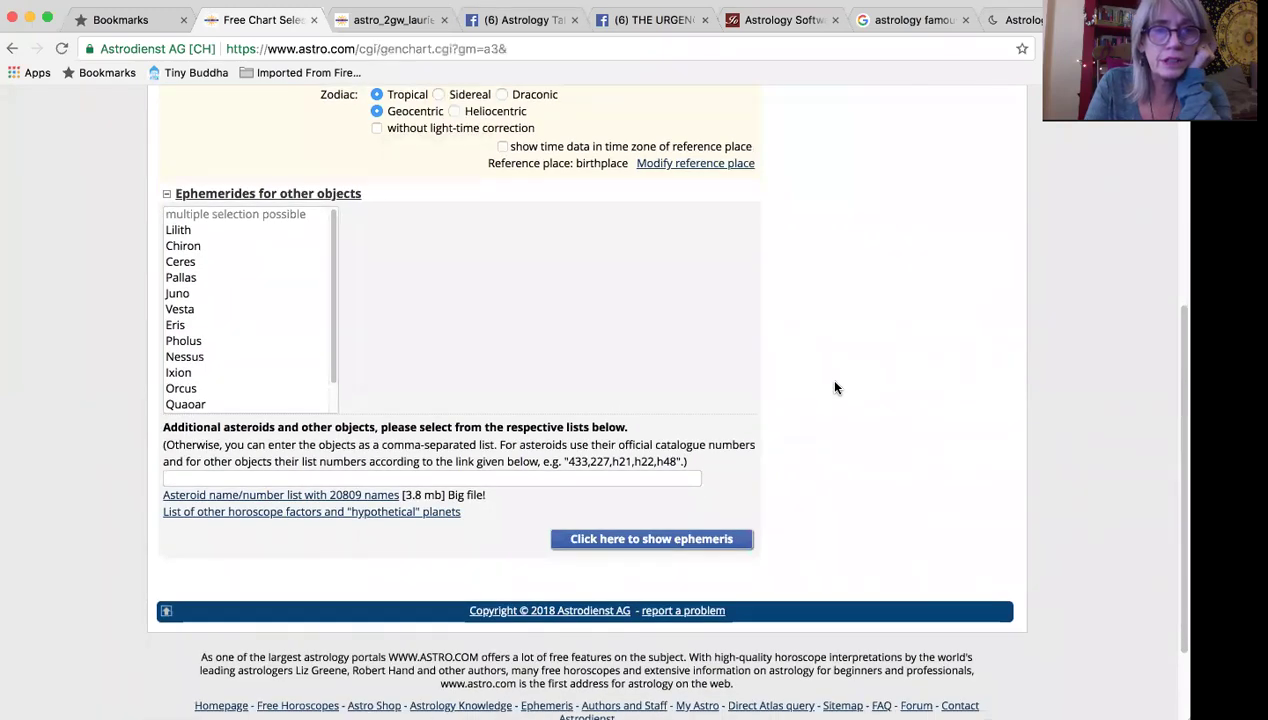
scroll(836, 388, up, 5)
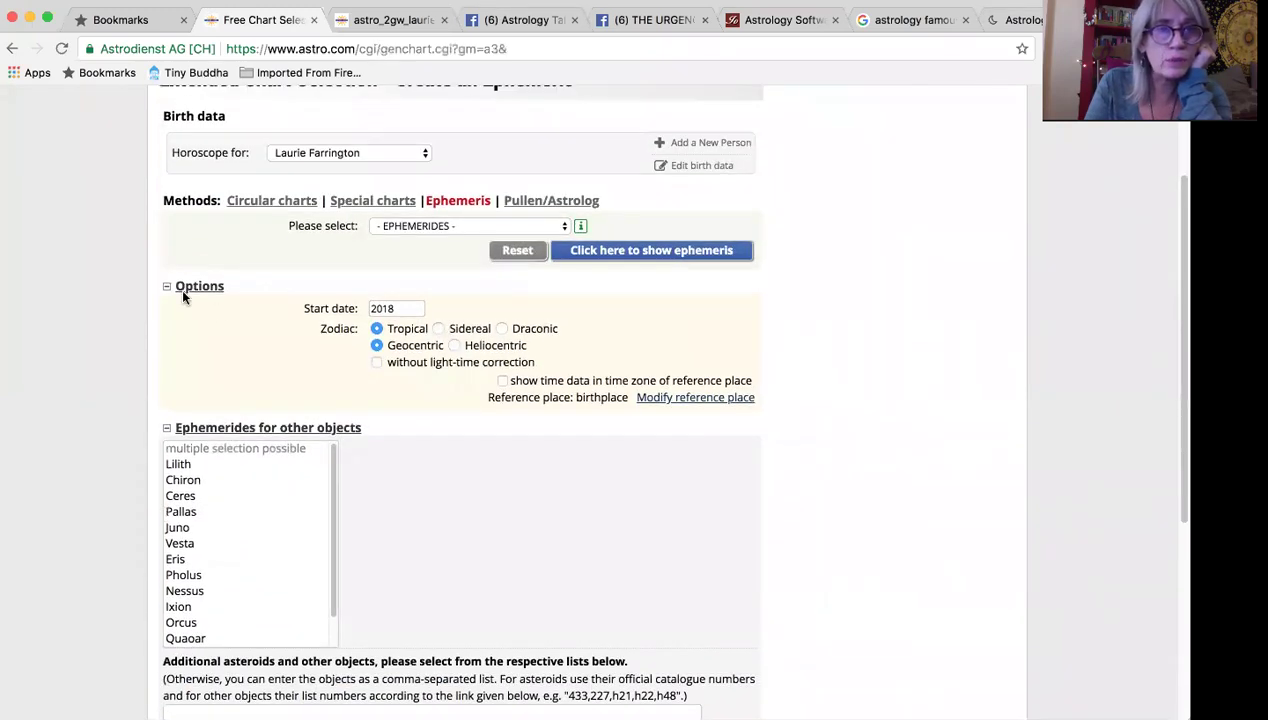
Review the rest of the ephemeris page and generate the 2018 tropical, geocentric ephemeris with the current settings.
scroll(289, 305, down, 1)
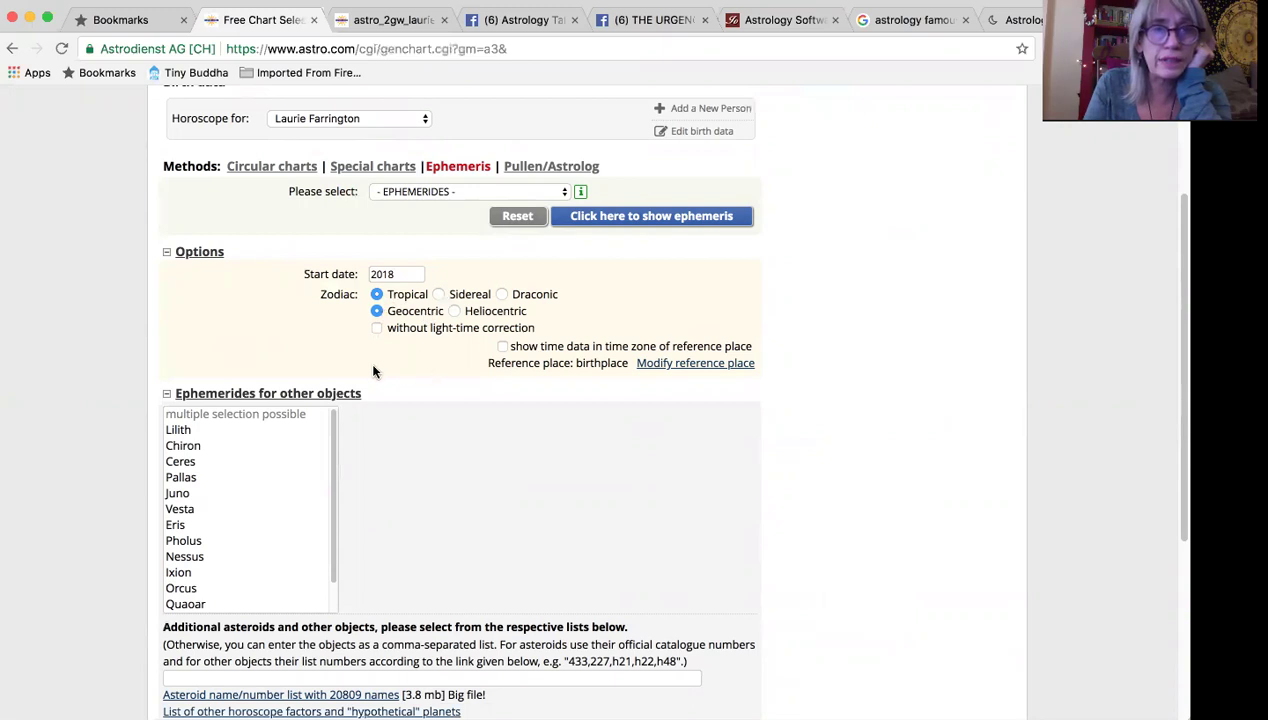
scroll(657, 545, down, 1)
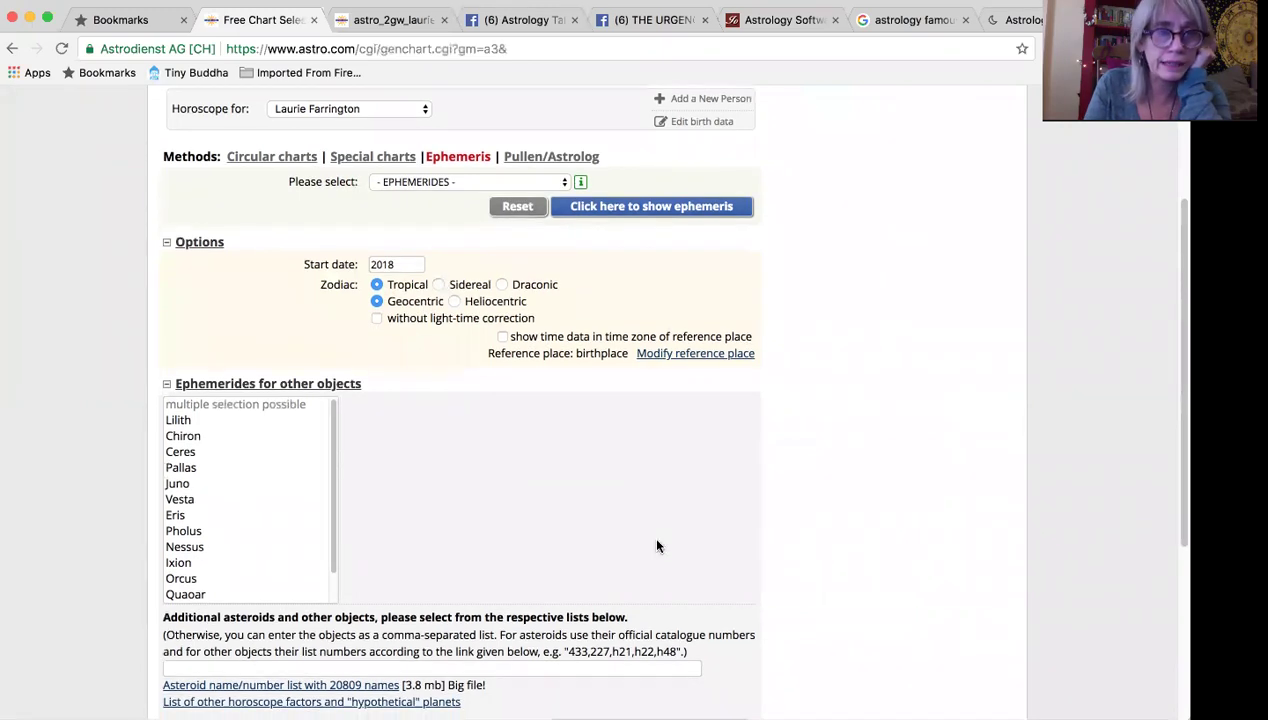
scroll(657, 545, down, 5)
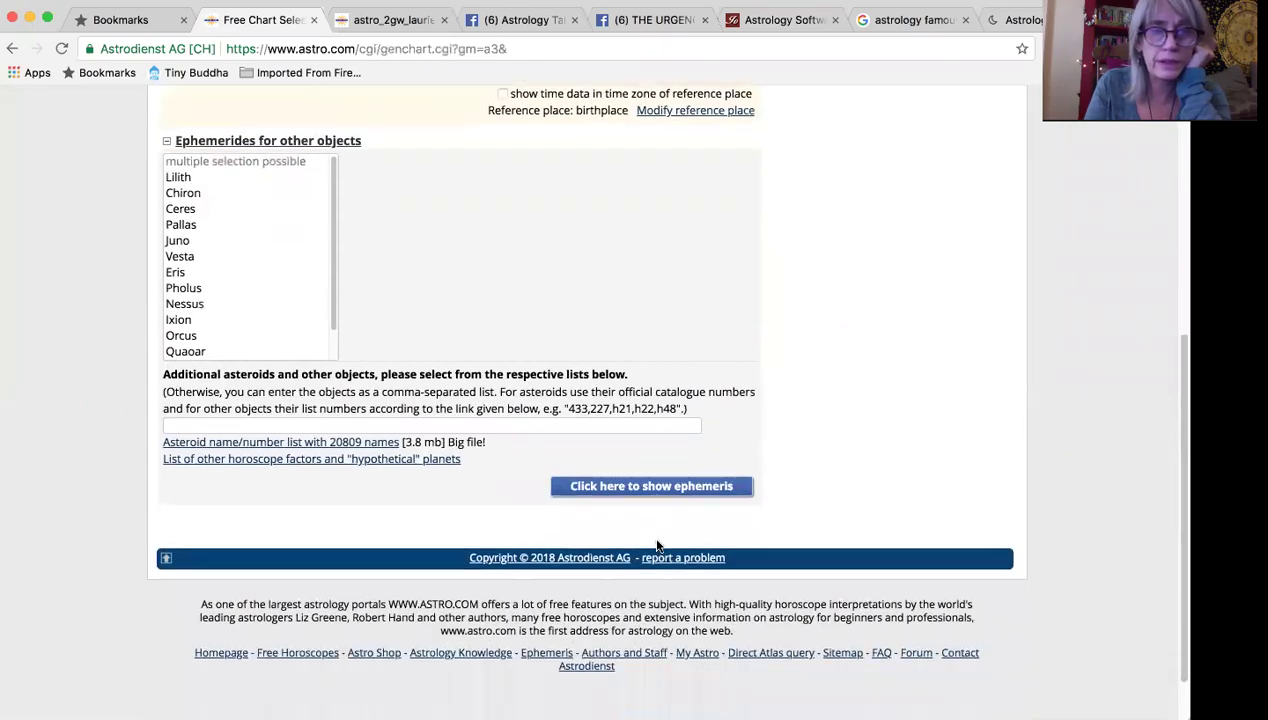
click(687, 466)
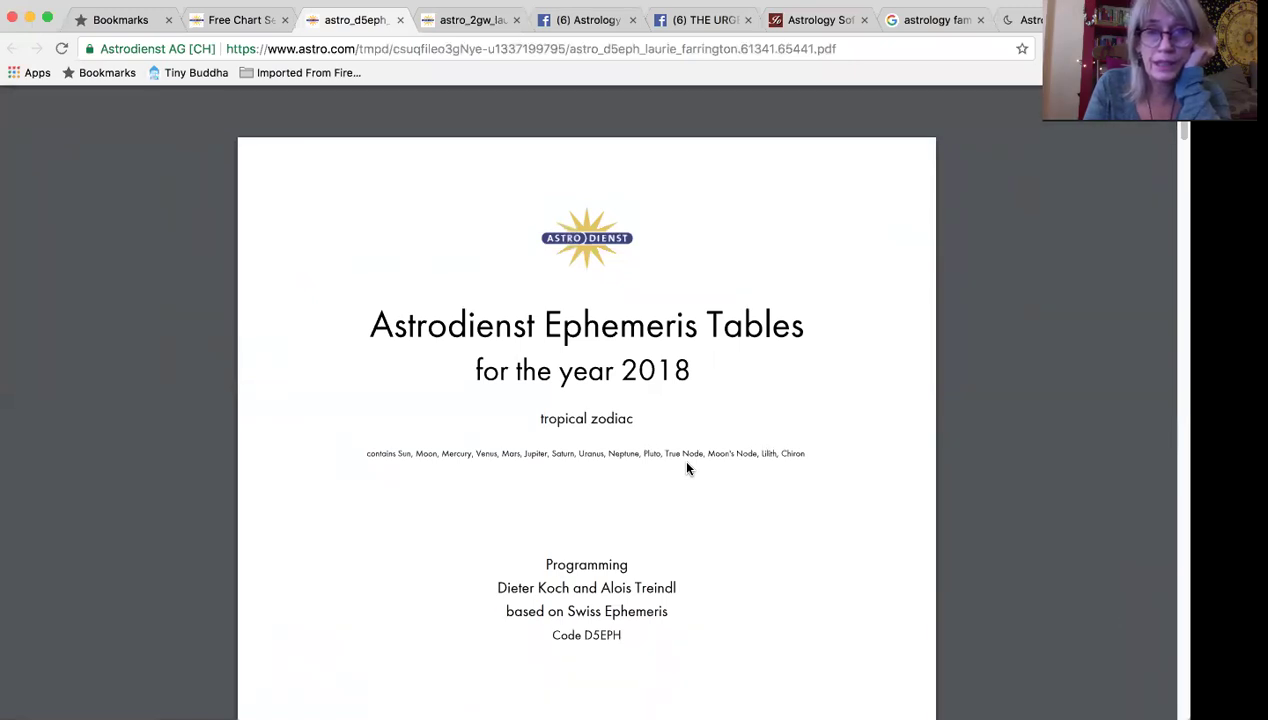
Circle the Moon's position on 18 March and Mercury's retrograde entry on 23 March in the March 2018 ephemeris table.
scroll(687, 468, down, 5)
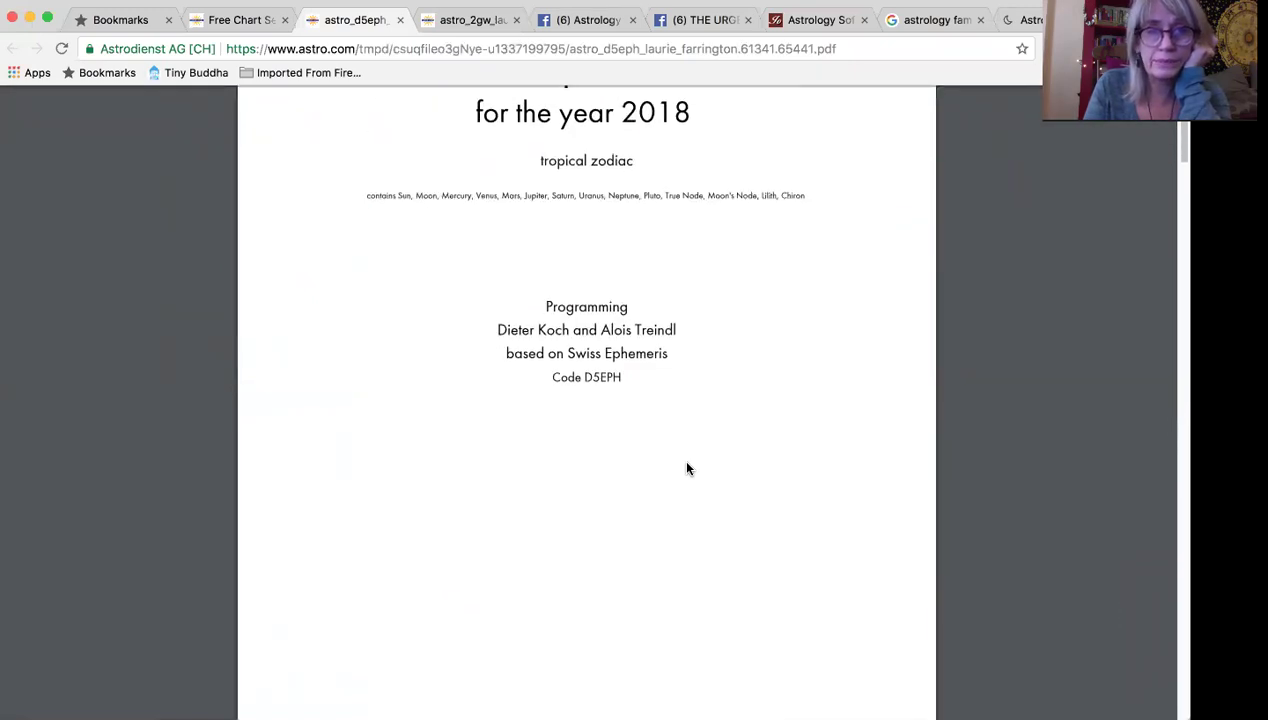
scroll(687, 468, down, 12)
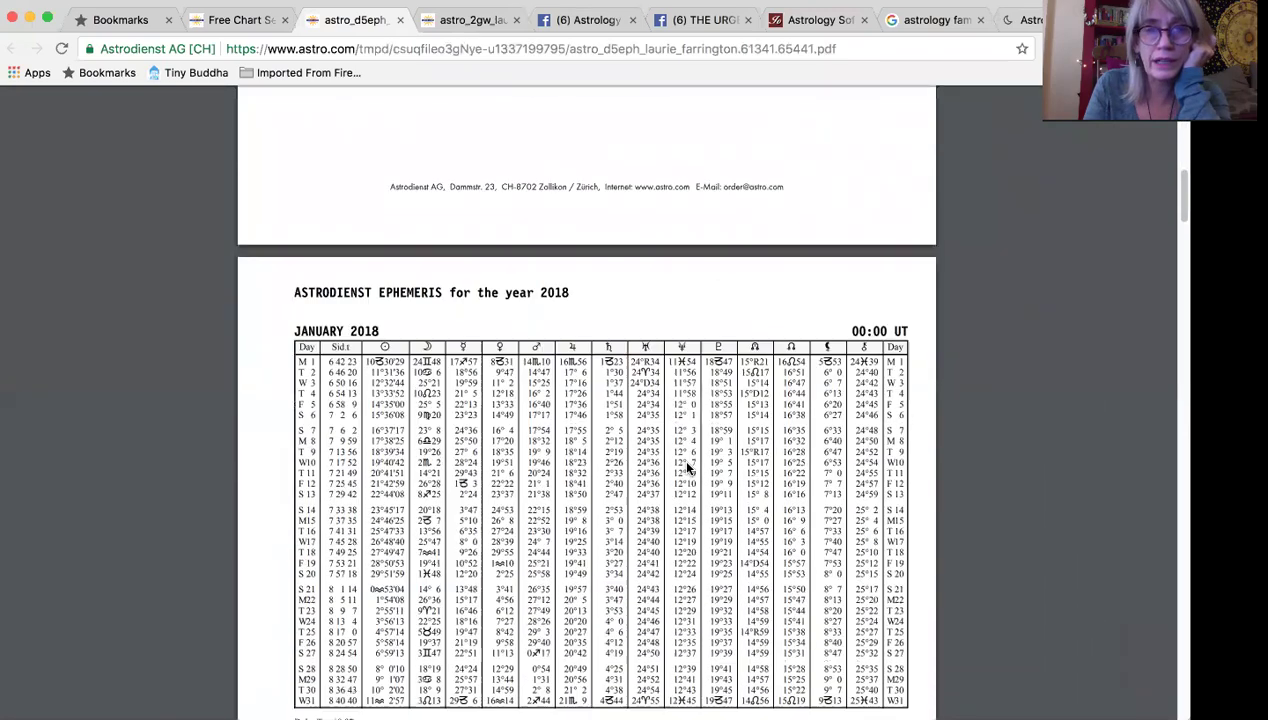
scroll(687, 468, down, 2)
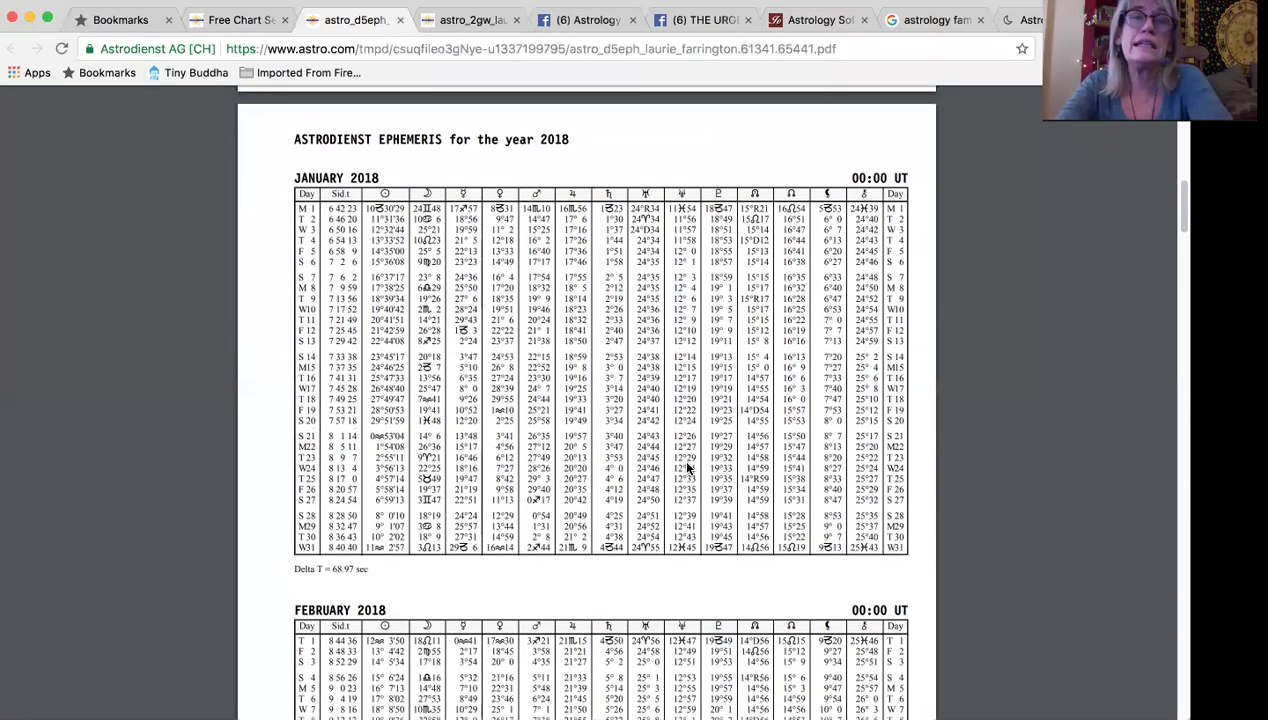
scroll(687, 468, down, 11)
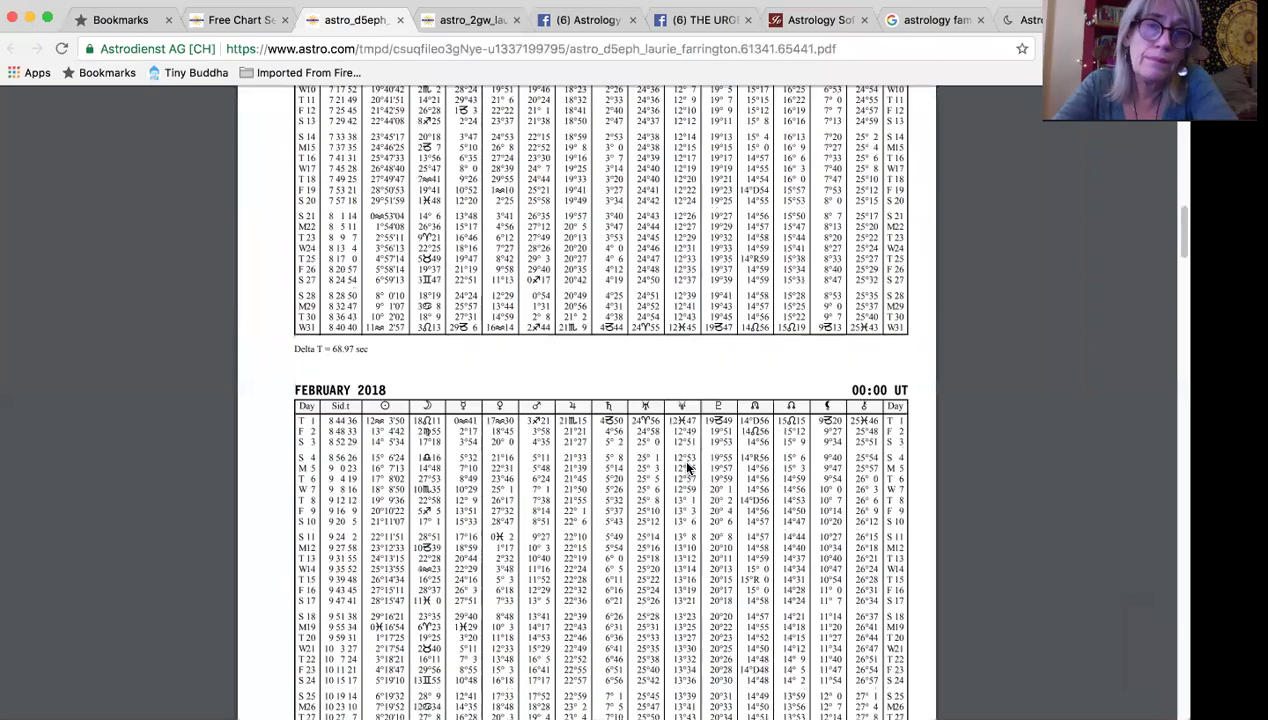
scroll(687, 468, down, 7)
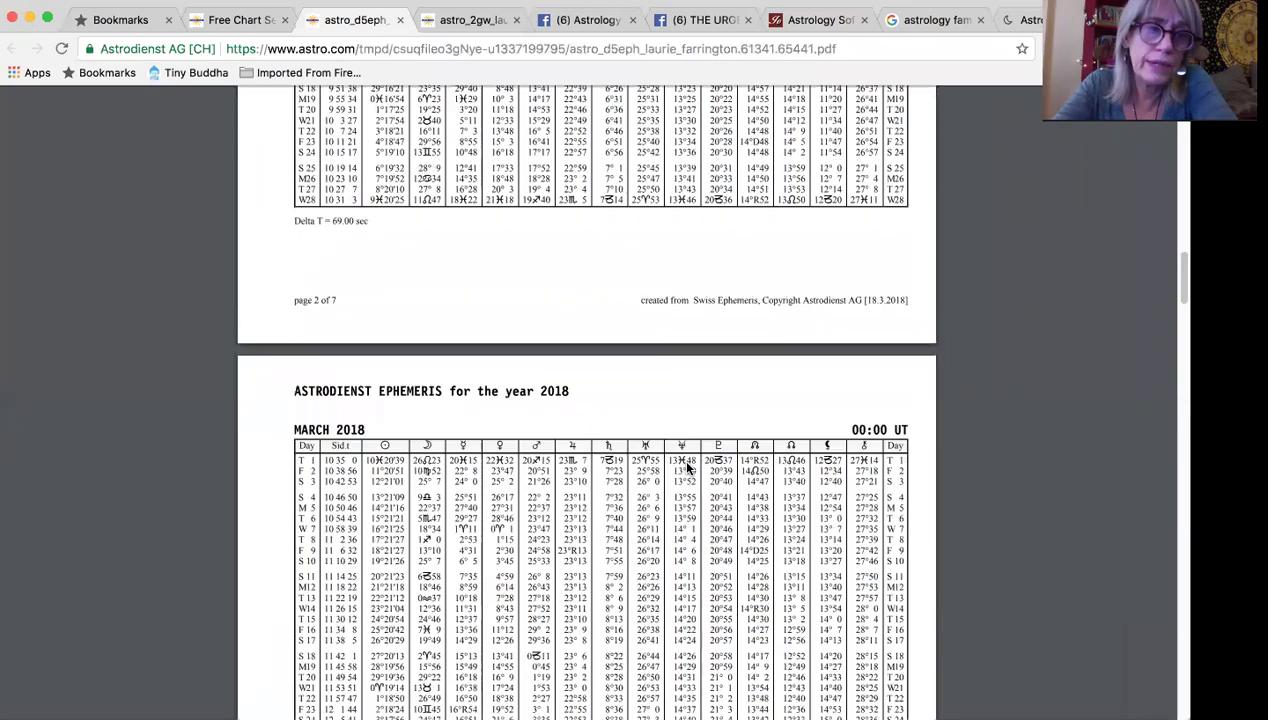
scroll(687, 468, down, 1)
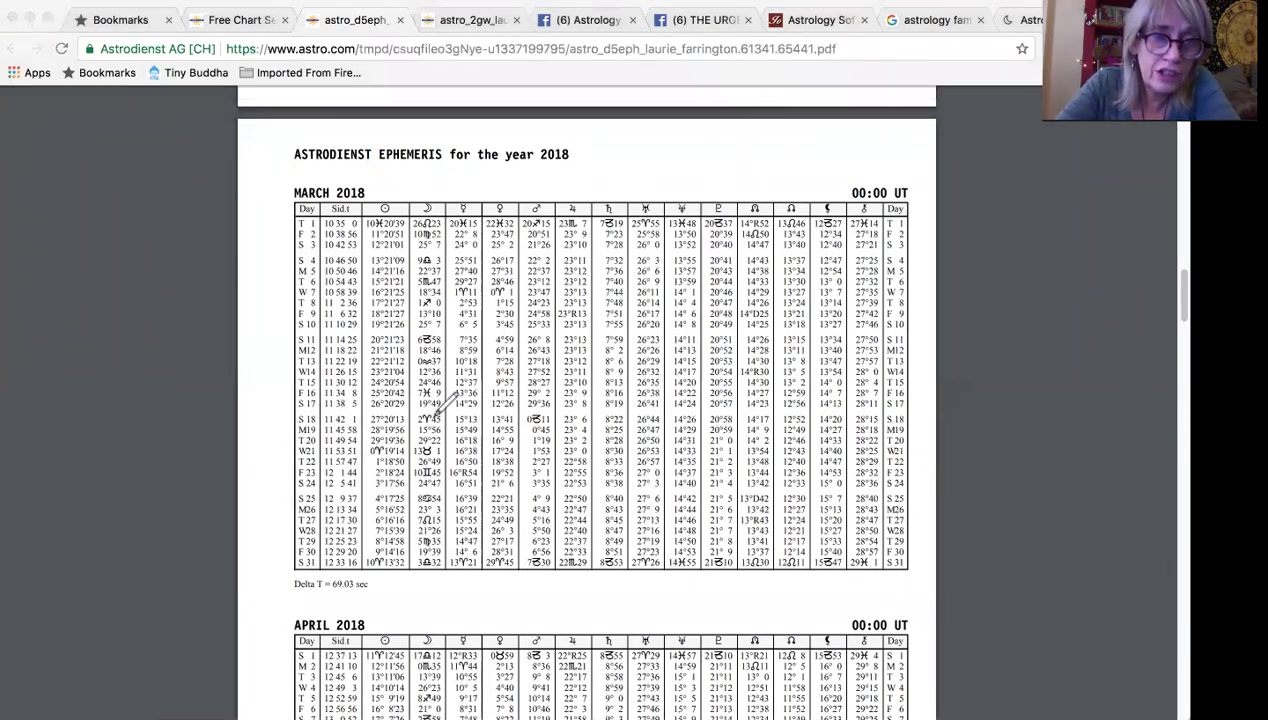
mouse_move(430, 412)
mouse_down()
mouse_move(412, 426)
mouse_move(436, 414)
mouse_up()
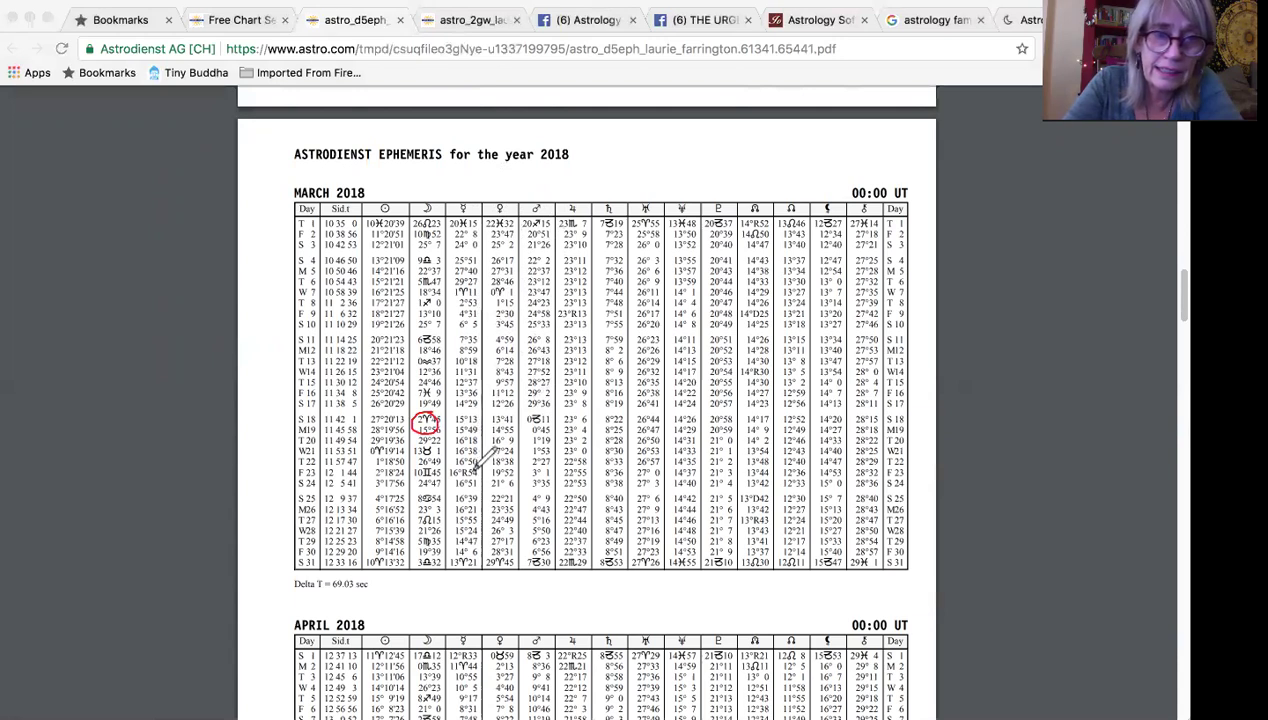
mouse_move(466, 462)
mouse_down()
mouse_move(449, 470)
mouse_move(472, 484)
mouse_move(480, 466)
mouse_up()
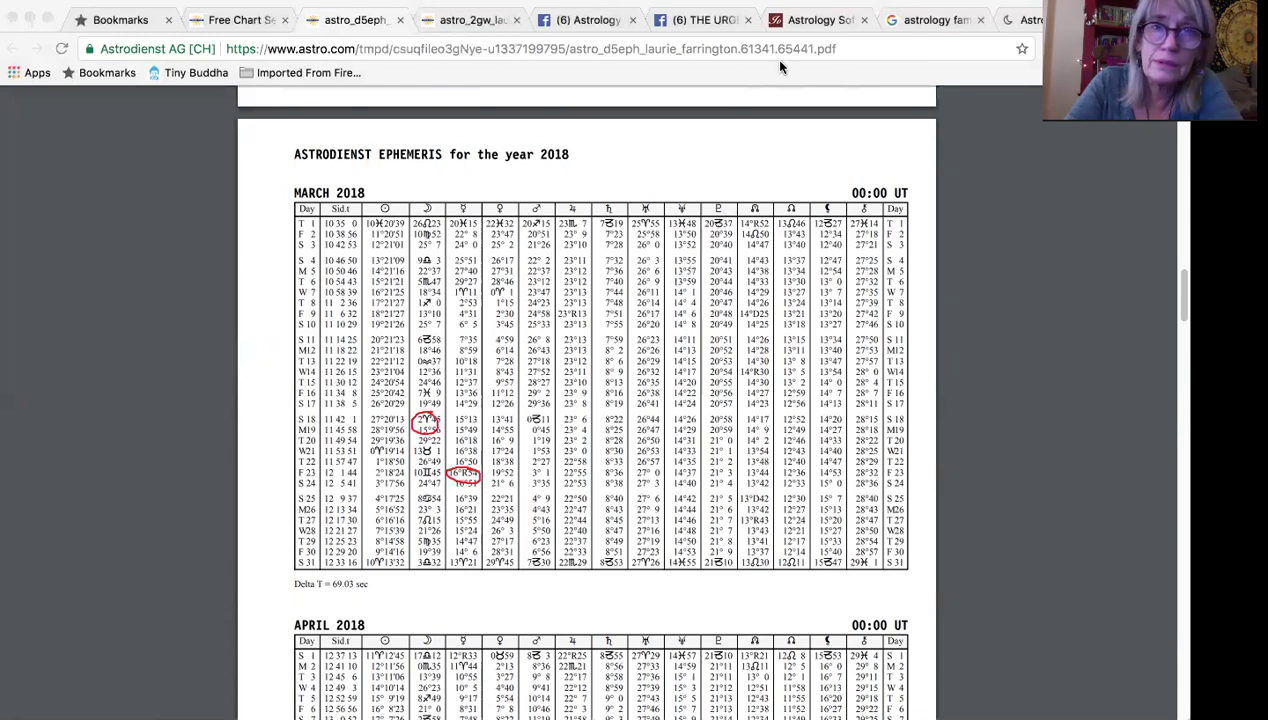
Examine the planet positions in the April 2018 table, then return to the ephemeris cover page.
scroll(608, 485, down, 3)
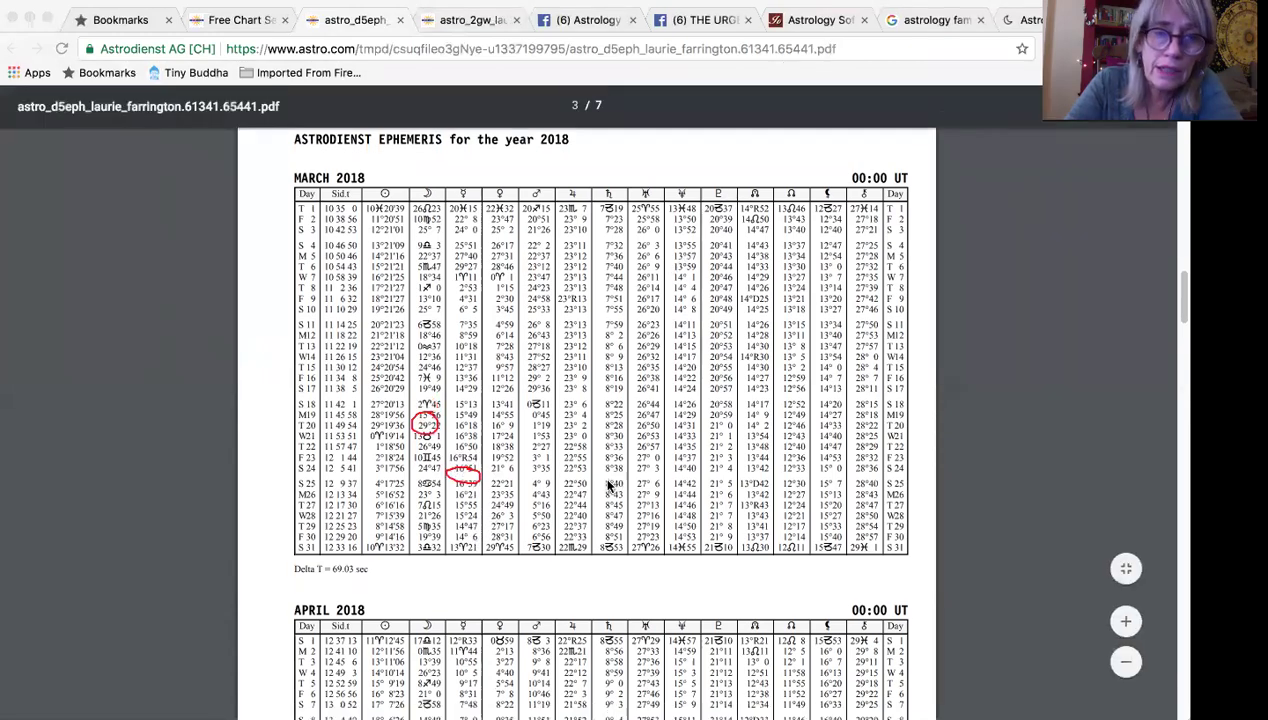
scroll(608, 485, down, 2)
scroll(608, 485, up, 3)
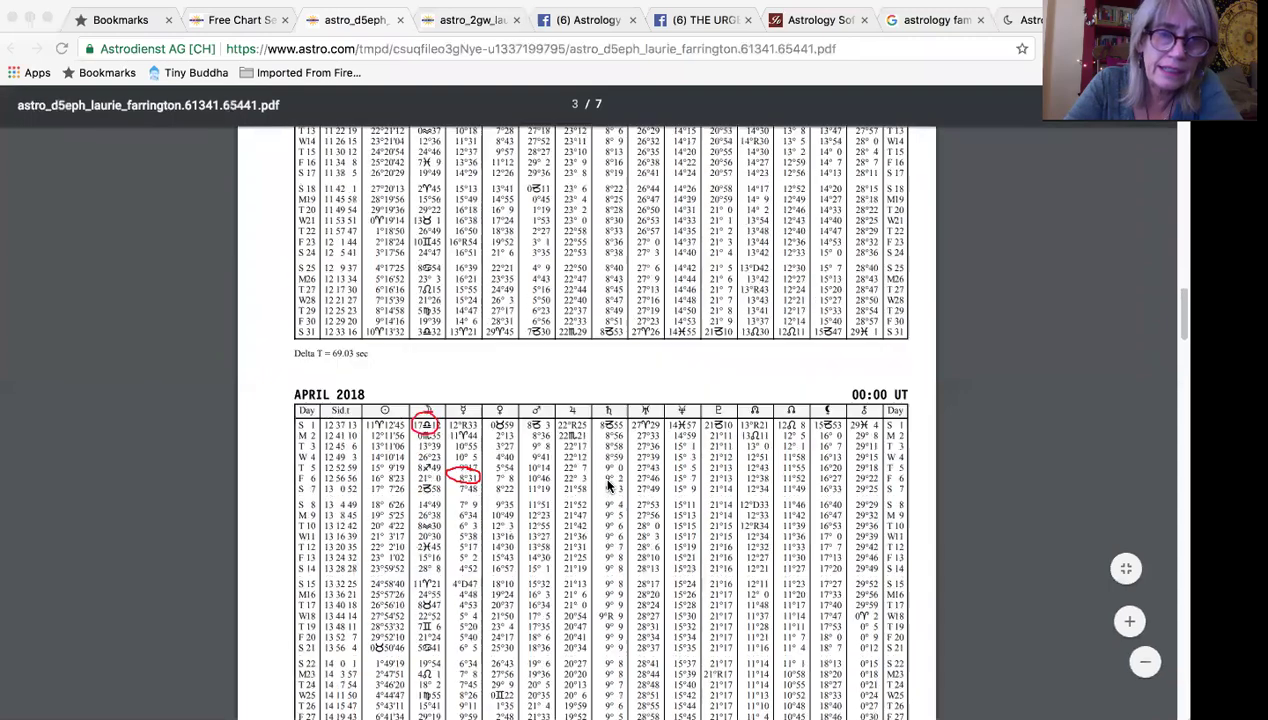
scroll(608, 485, down, 1)
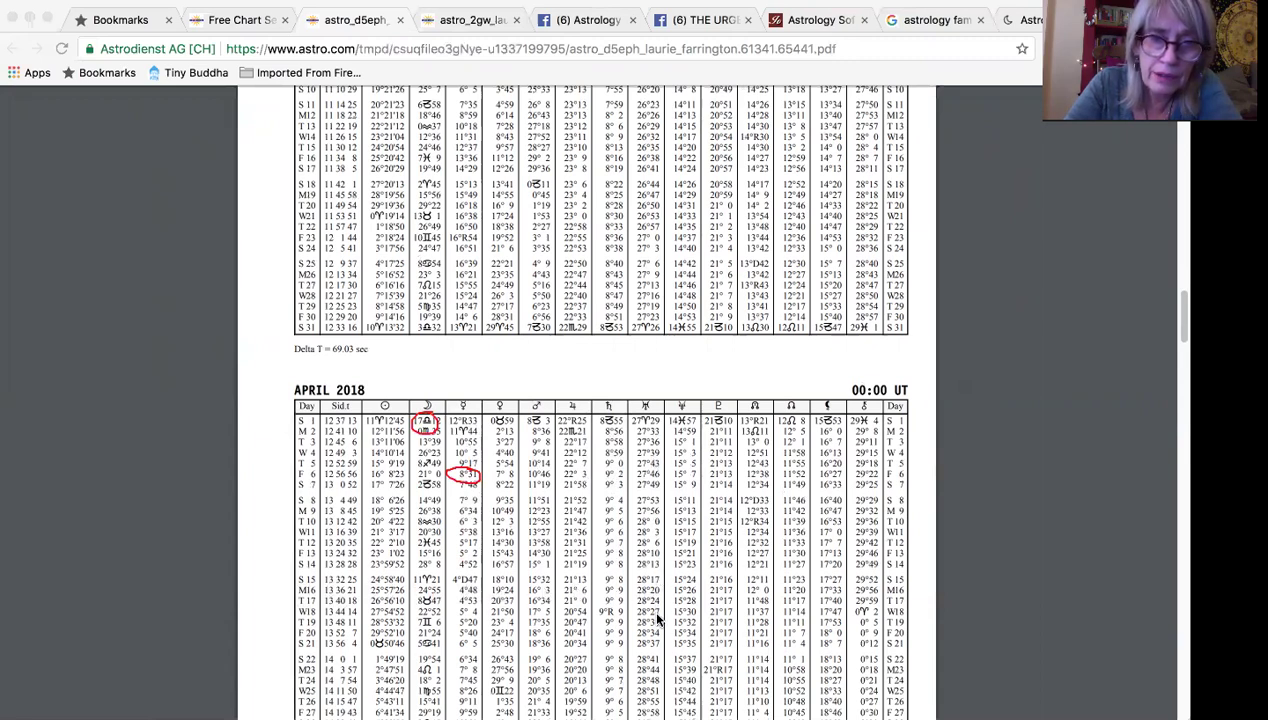
scroll(657, 620, down, 1)
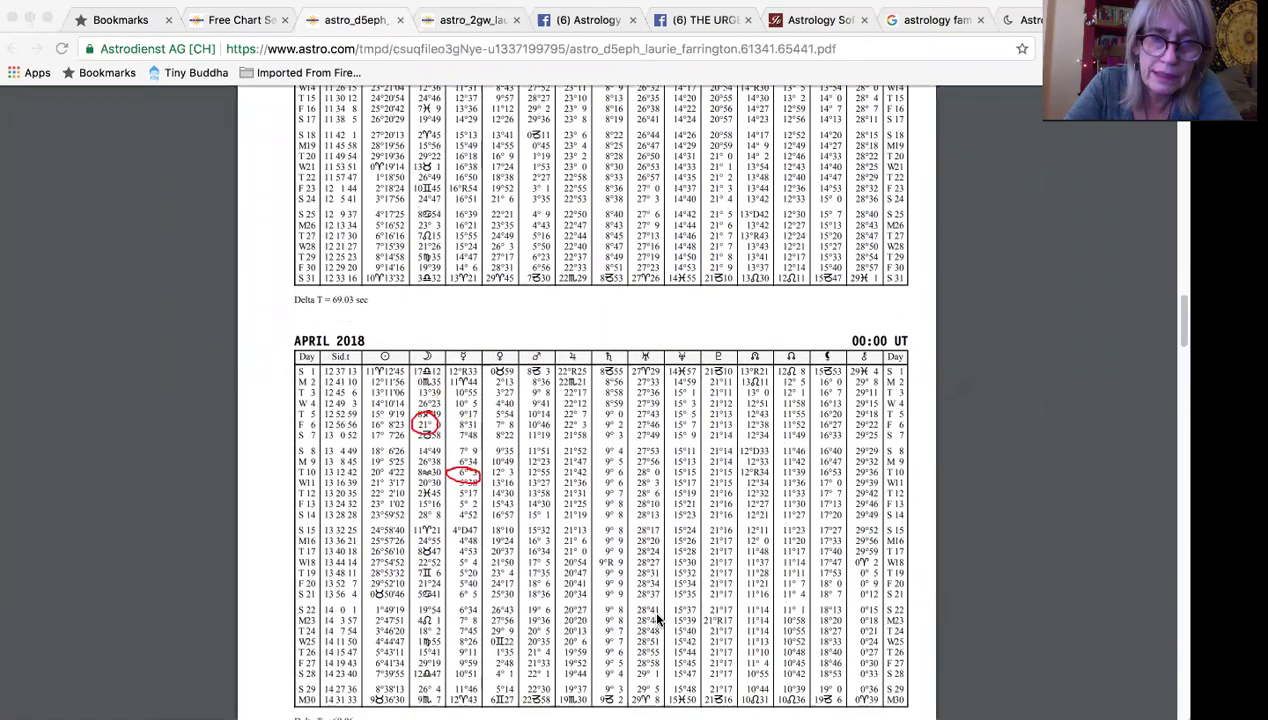
scroll(657, 620, up, 15)
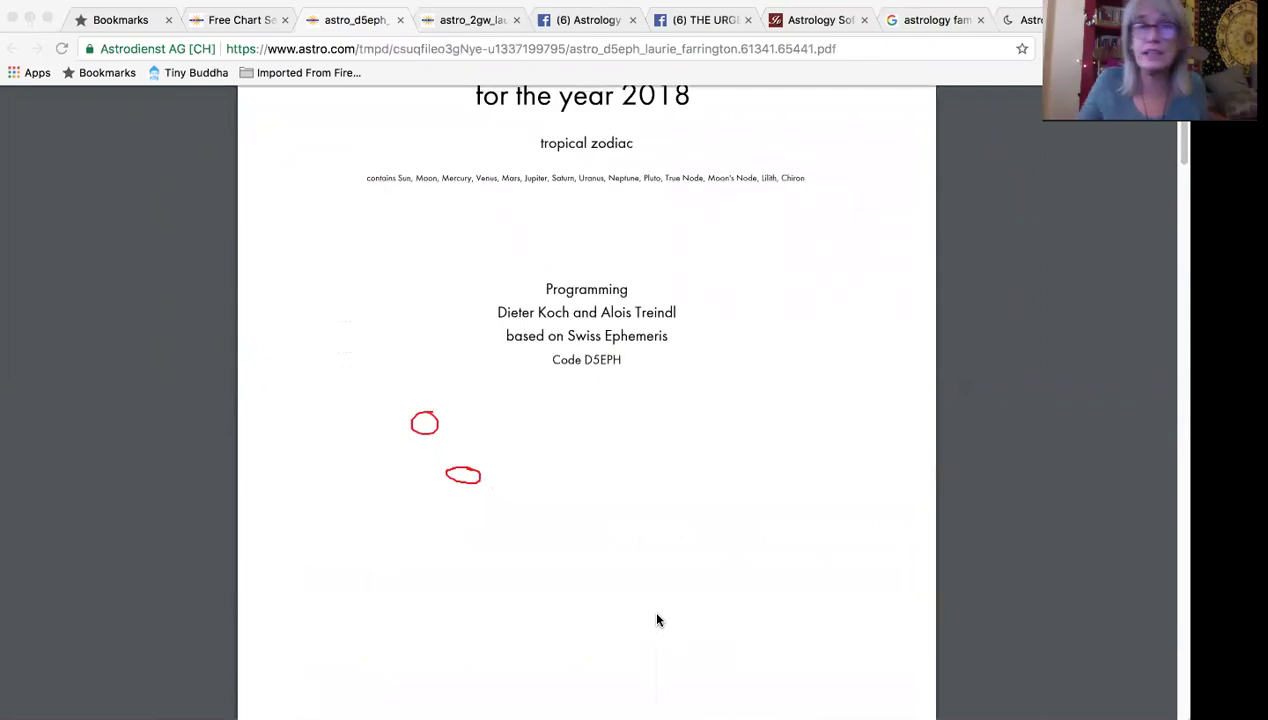
scroll(657, 618, up, 5)
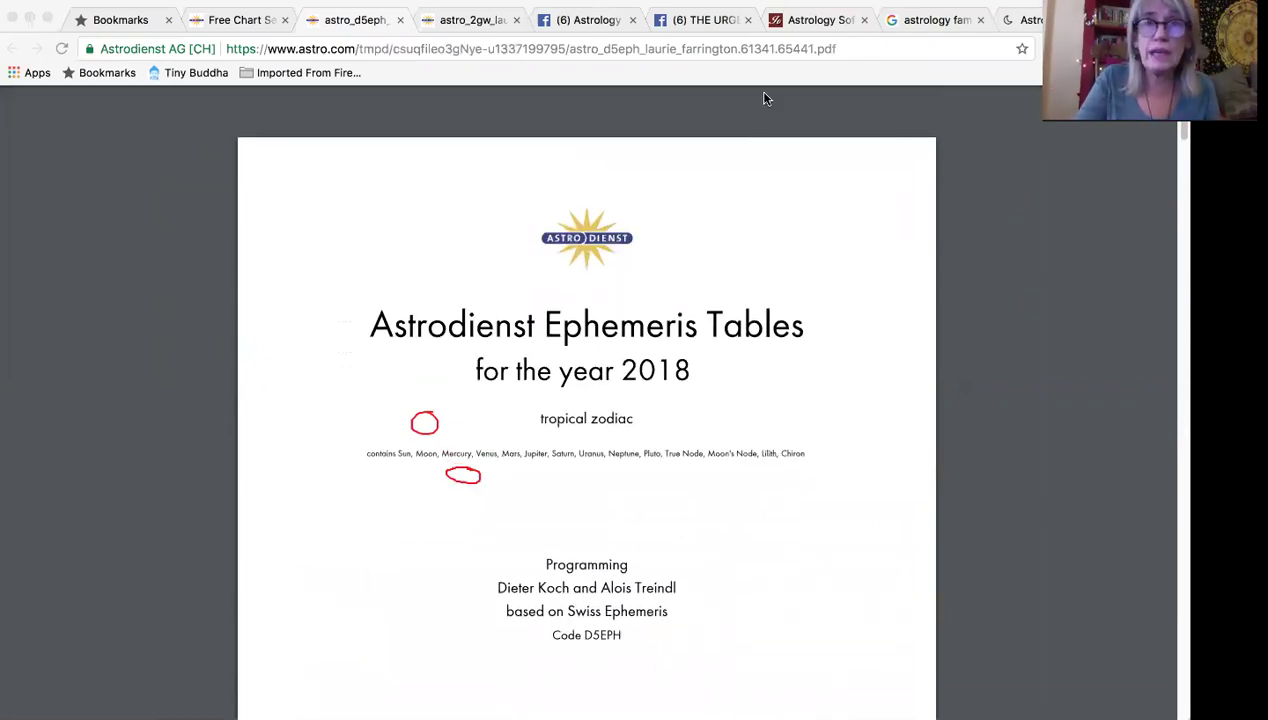